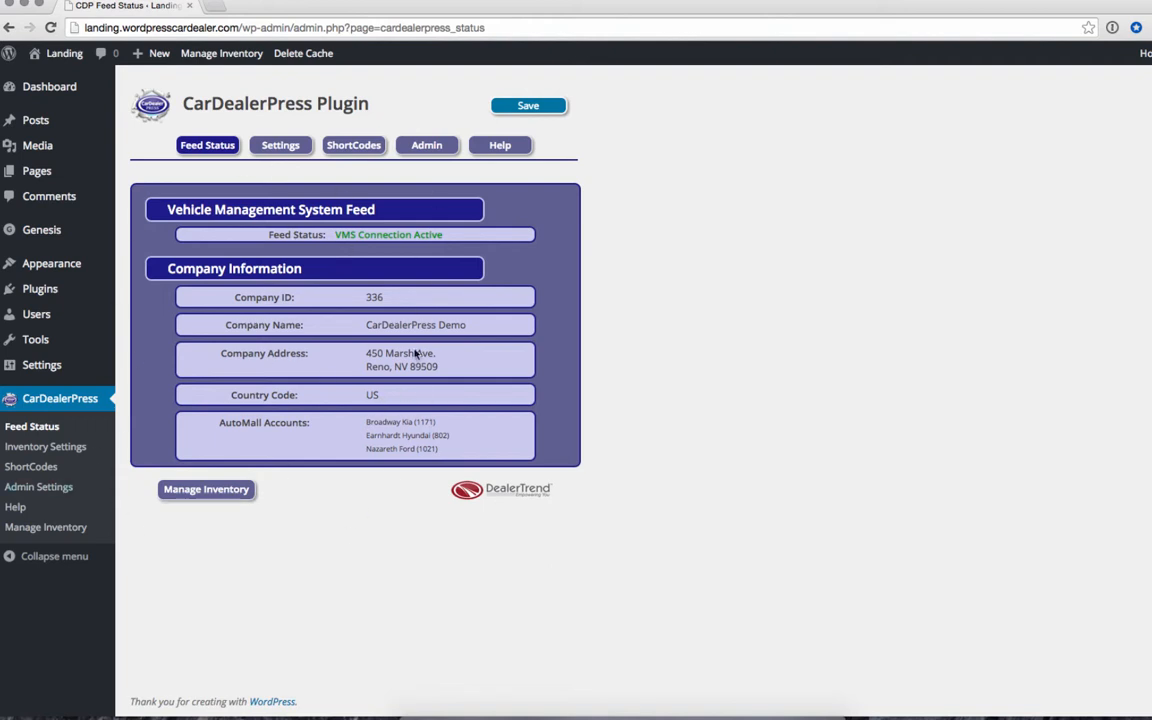
- Open the CarDealerPress shortcode reference and copy the [inventory_list] shortcode
click(369, 146)
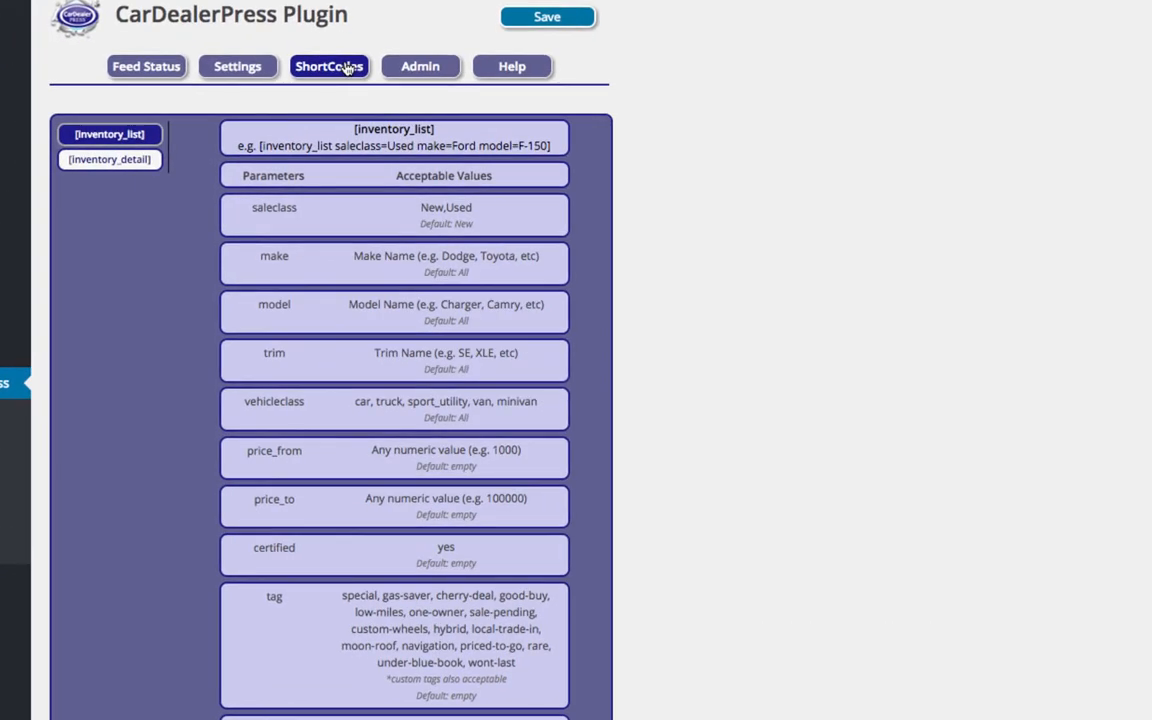
scroll(347, 68, down, 3)
scroll(347, 68, up, 2)
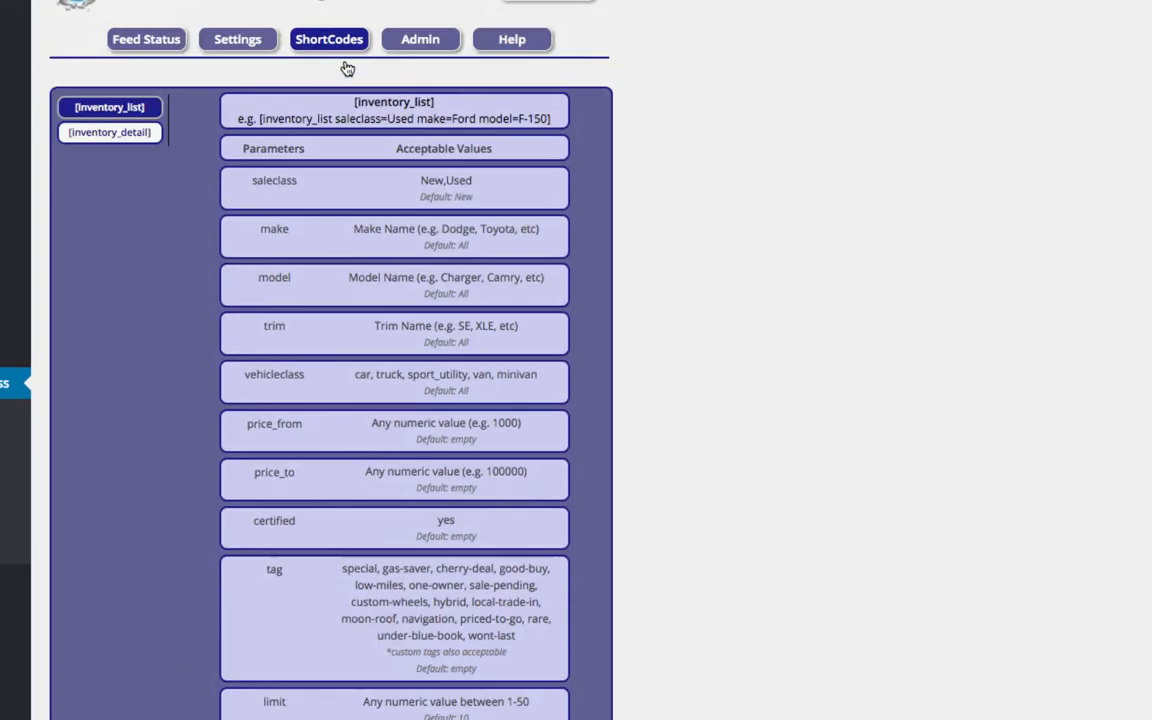
scroll(348, 69, up, 1)
scroll(349, 69, down, 1)
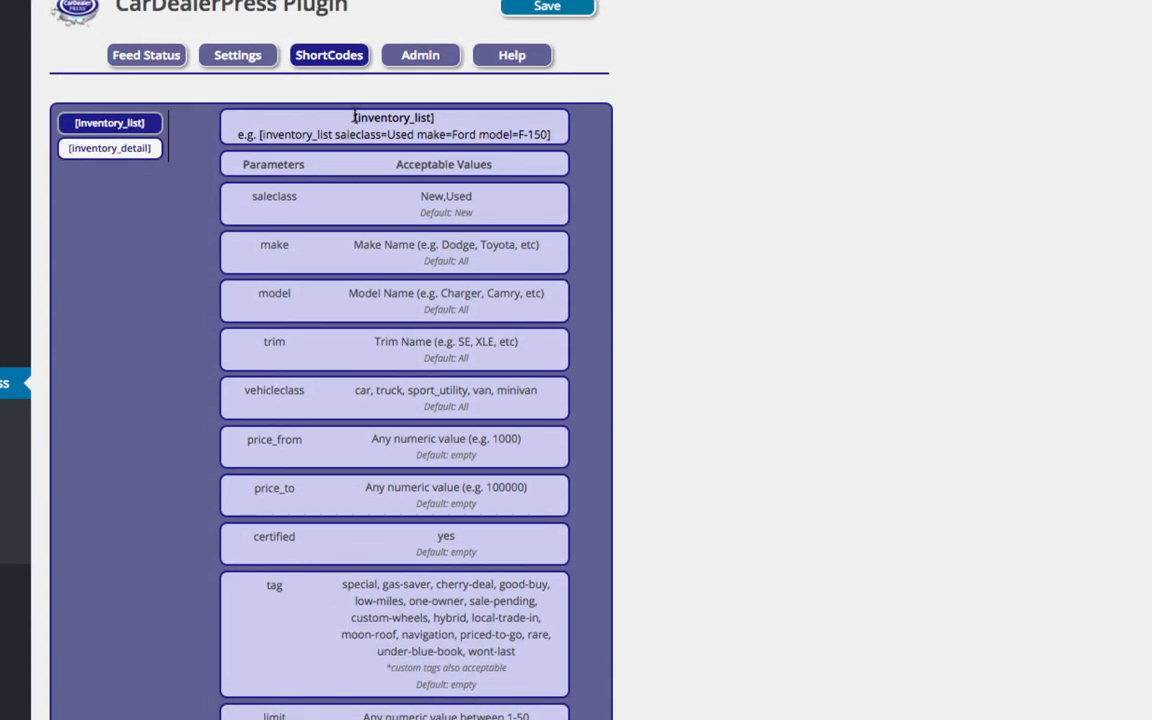
drag(355, 118, 450, 117)
key(ctrl+c)
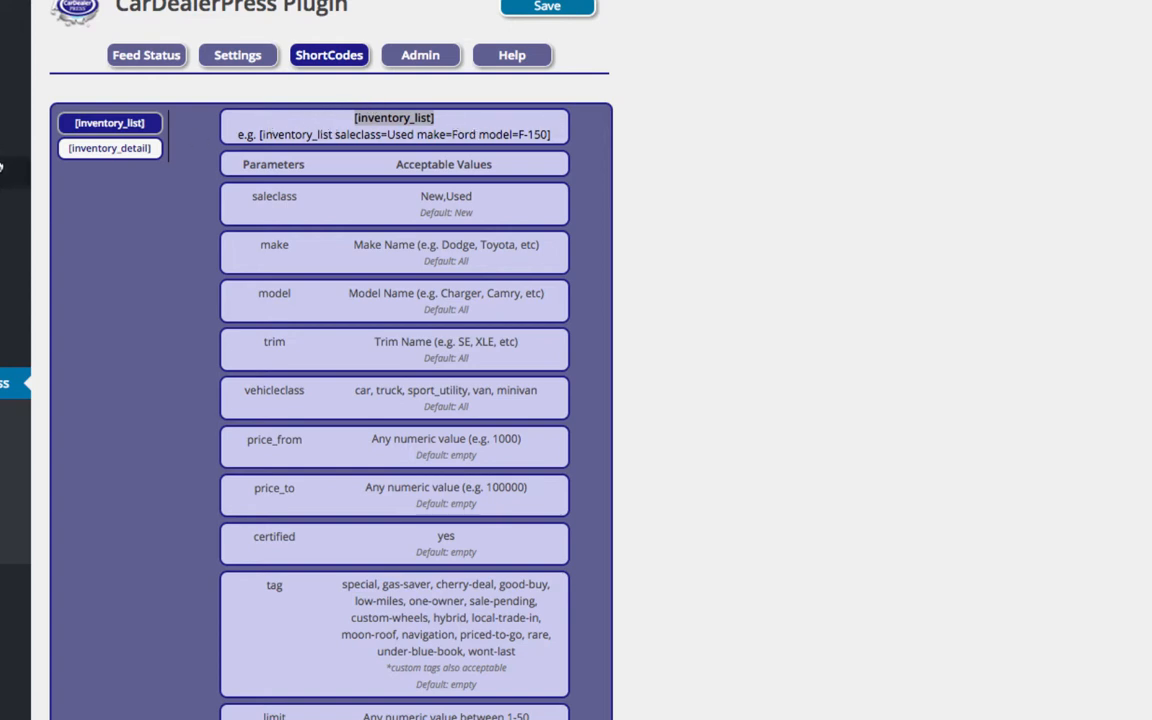
- Create a new WordPress page titled "Daily Specials"
mouse_move(2, 195)
mouse_move(5, 246)
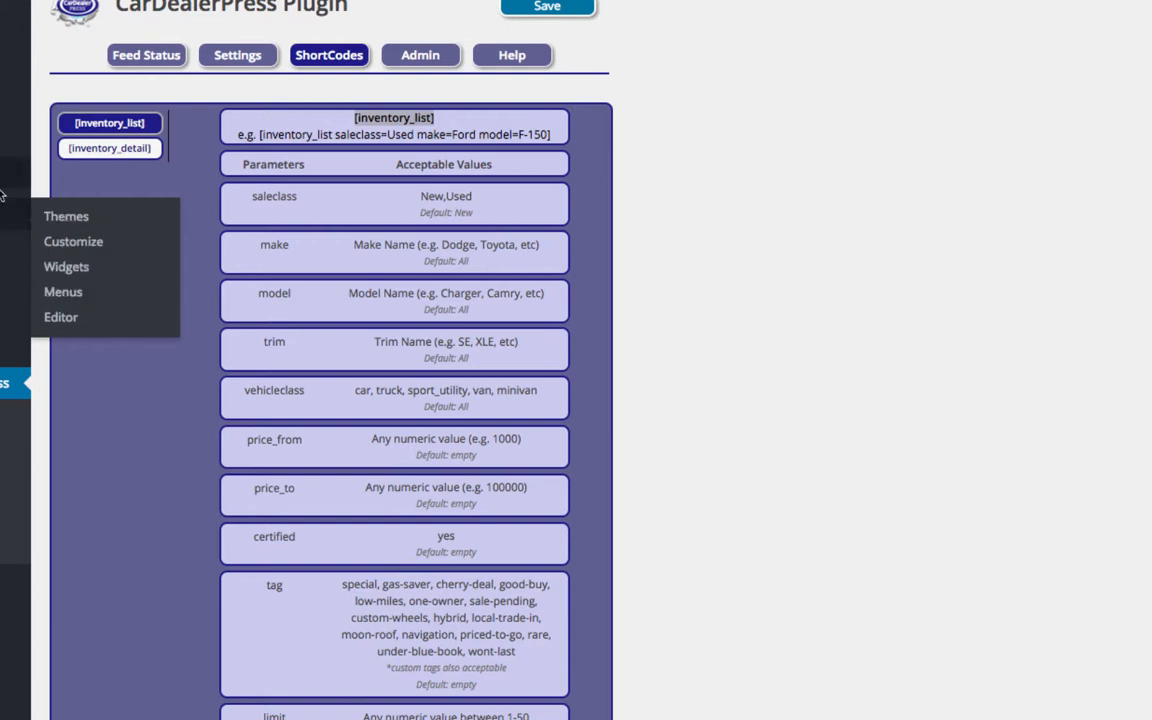
mouse_move(15, 98)
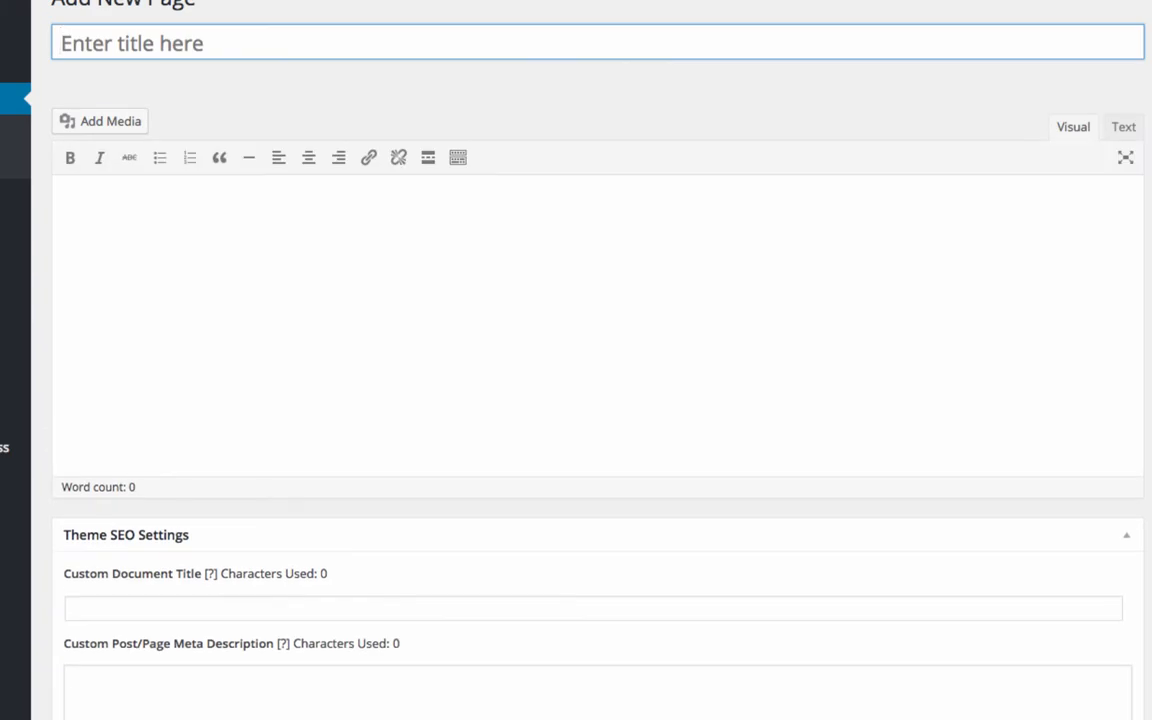
text(Dail)
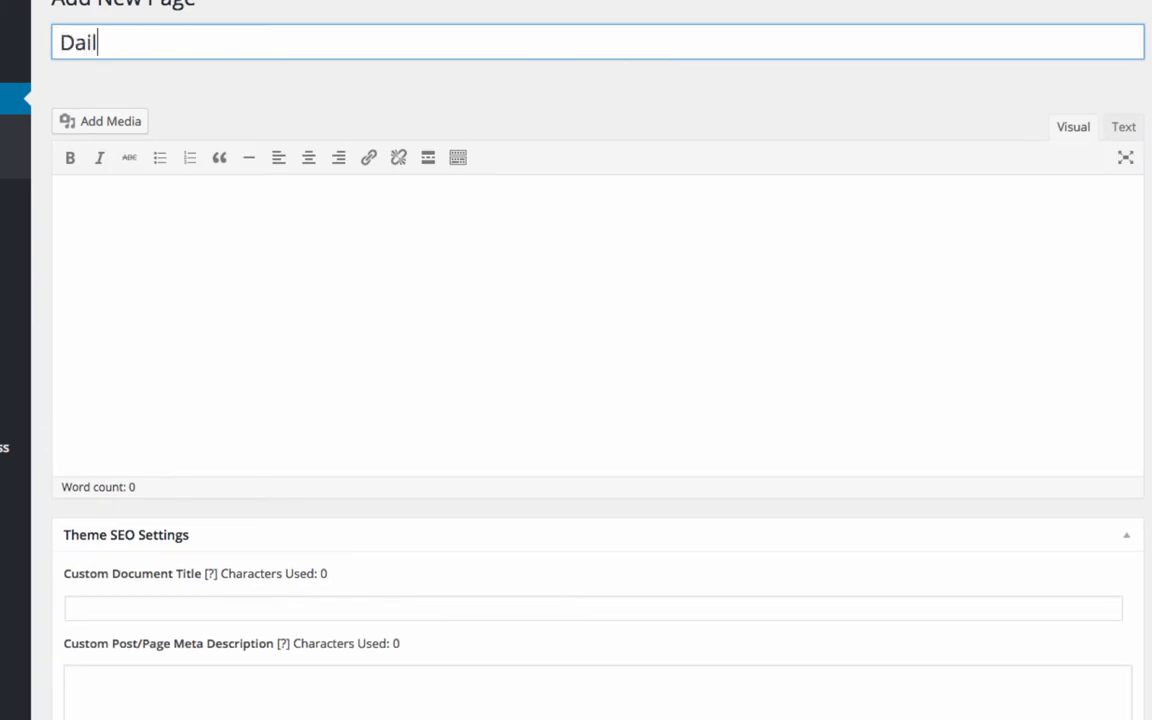
text(y Specials)
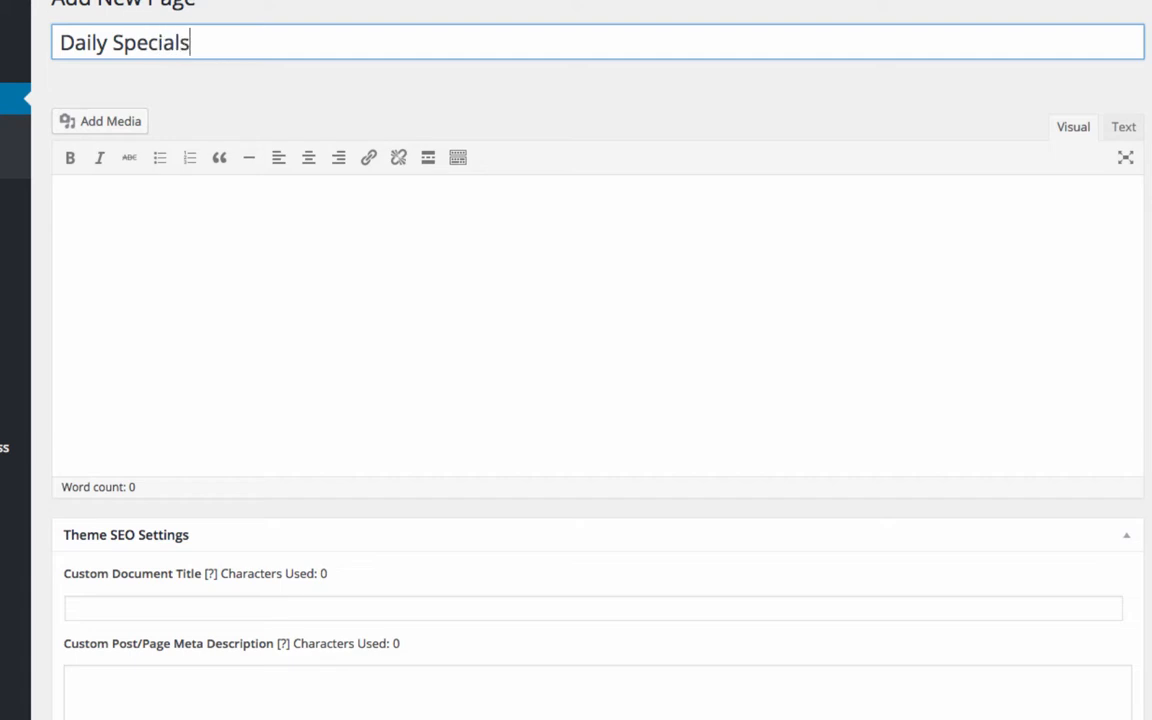
key(Tab)
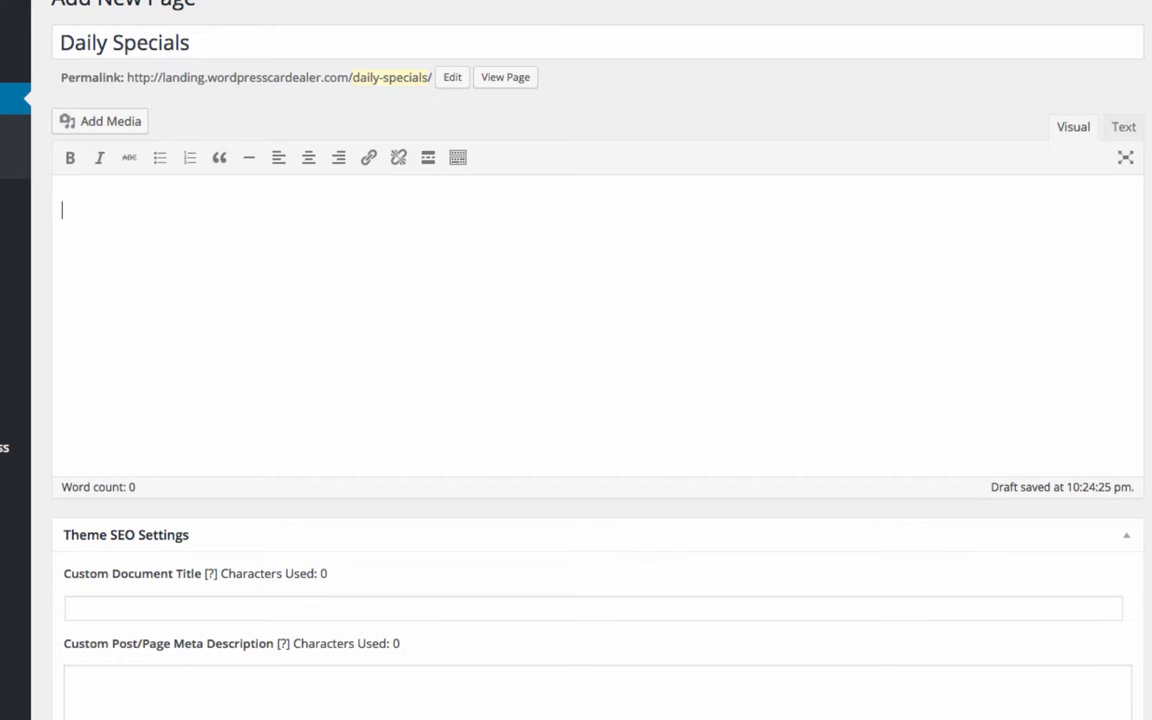
- Paste the [inventory_list] shortcode into the page body in text editing mode and publish the page
click(1122, 127)
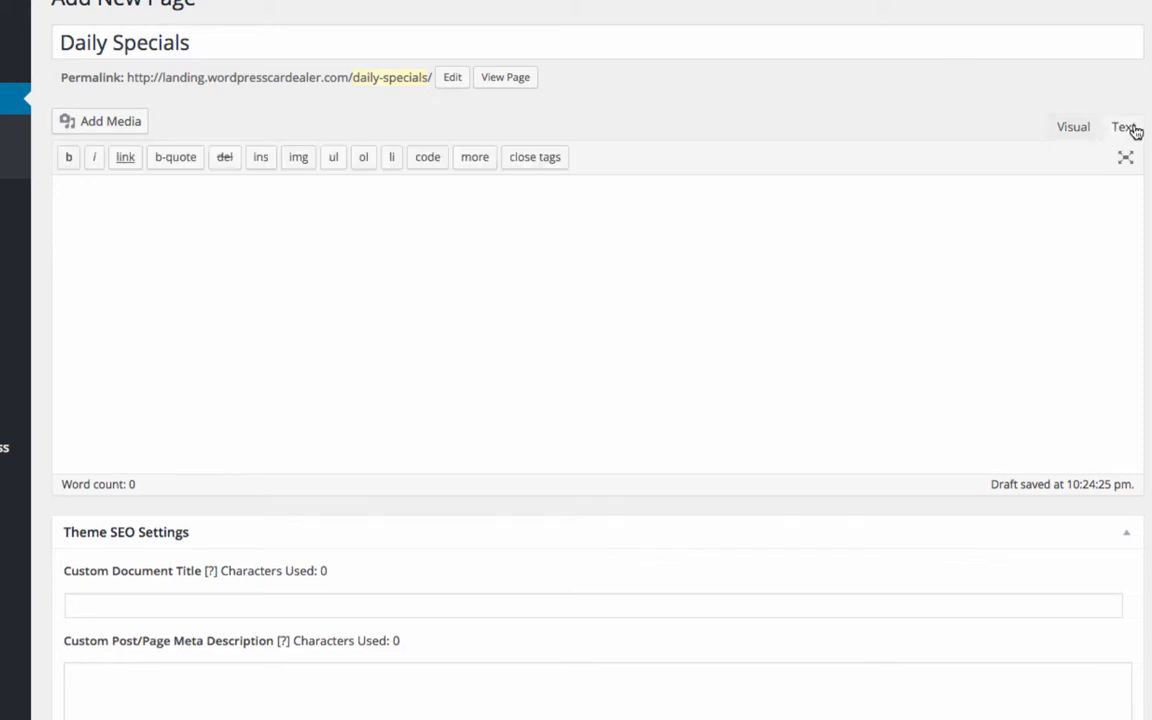
click(347, 270)
key(ctrl+v)
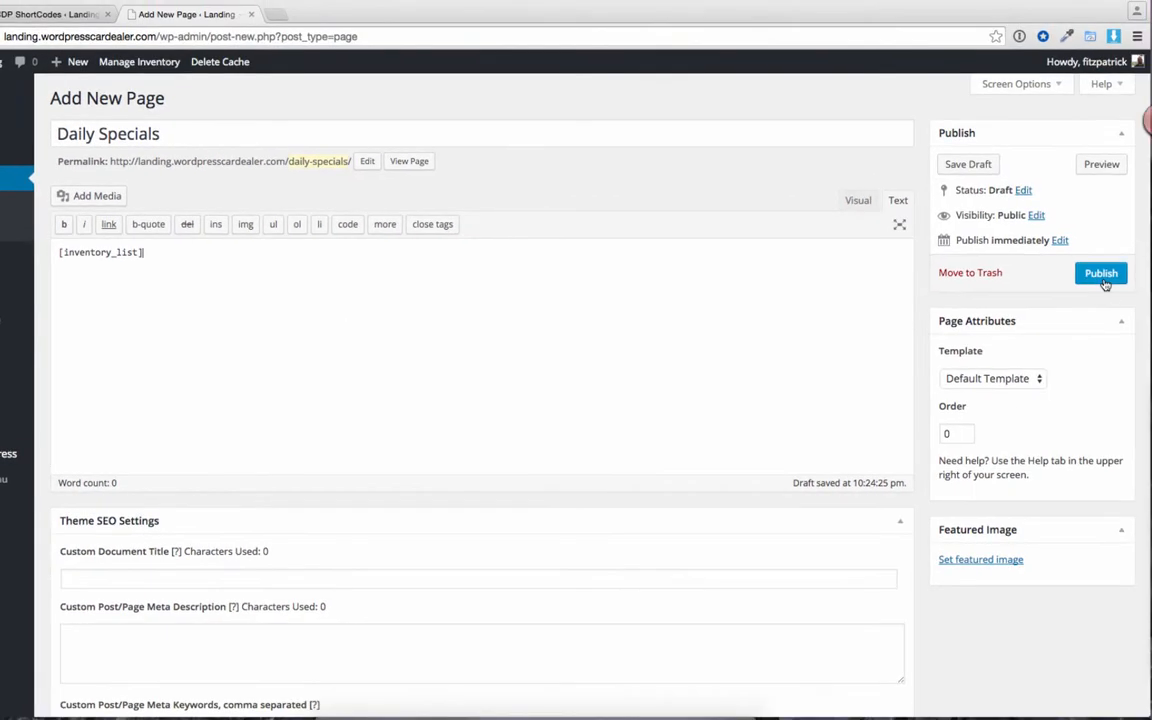
click(1103, 276)
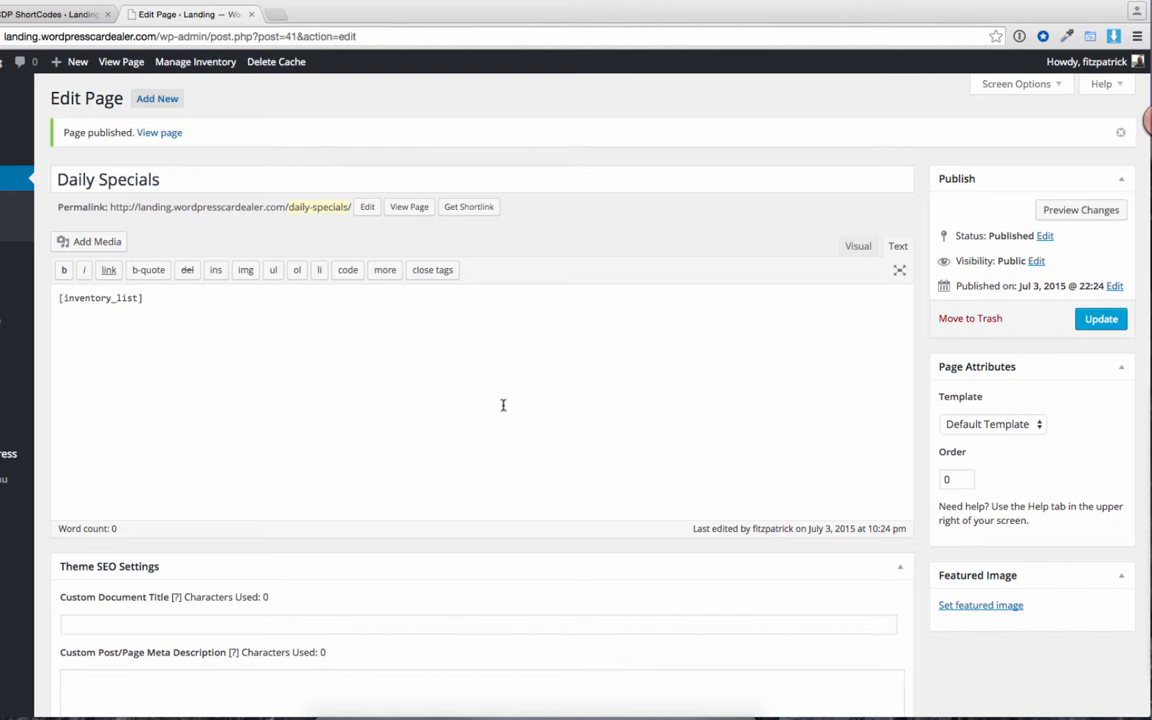
- View the published Daily Specials page on the site and look through its vehicle listings
click(427, 206)
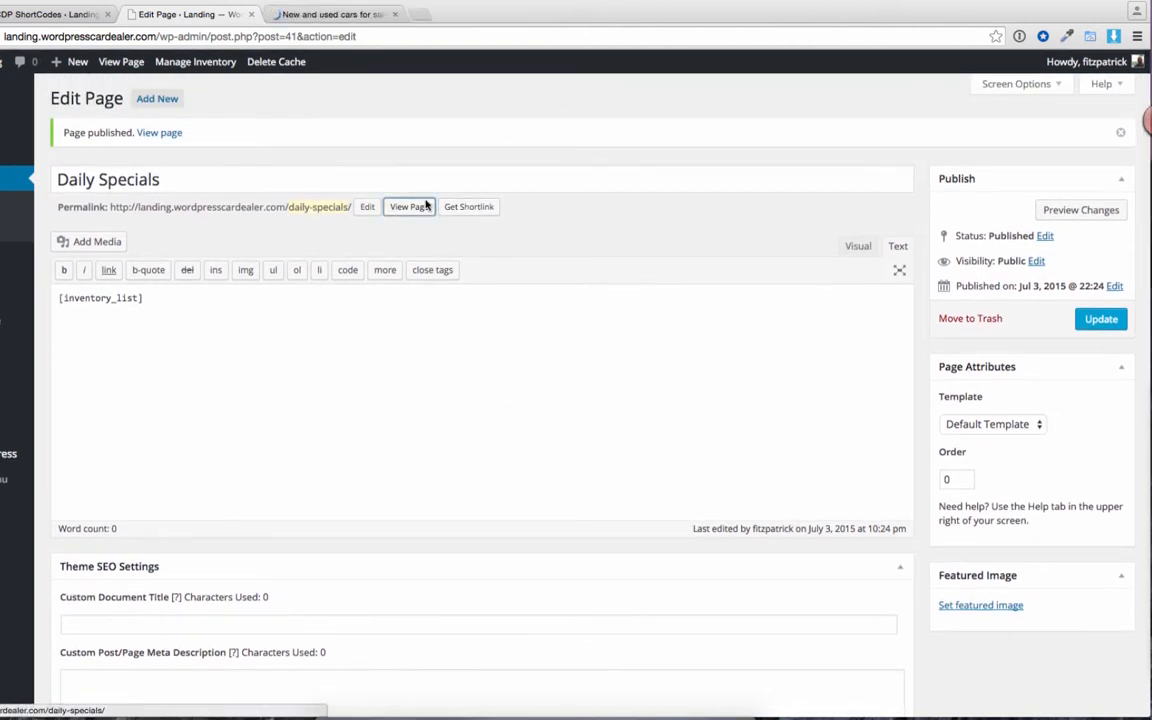
click(367, 15)
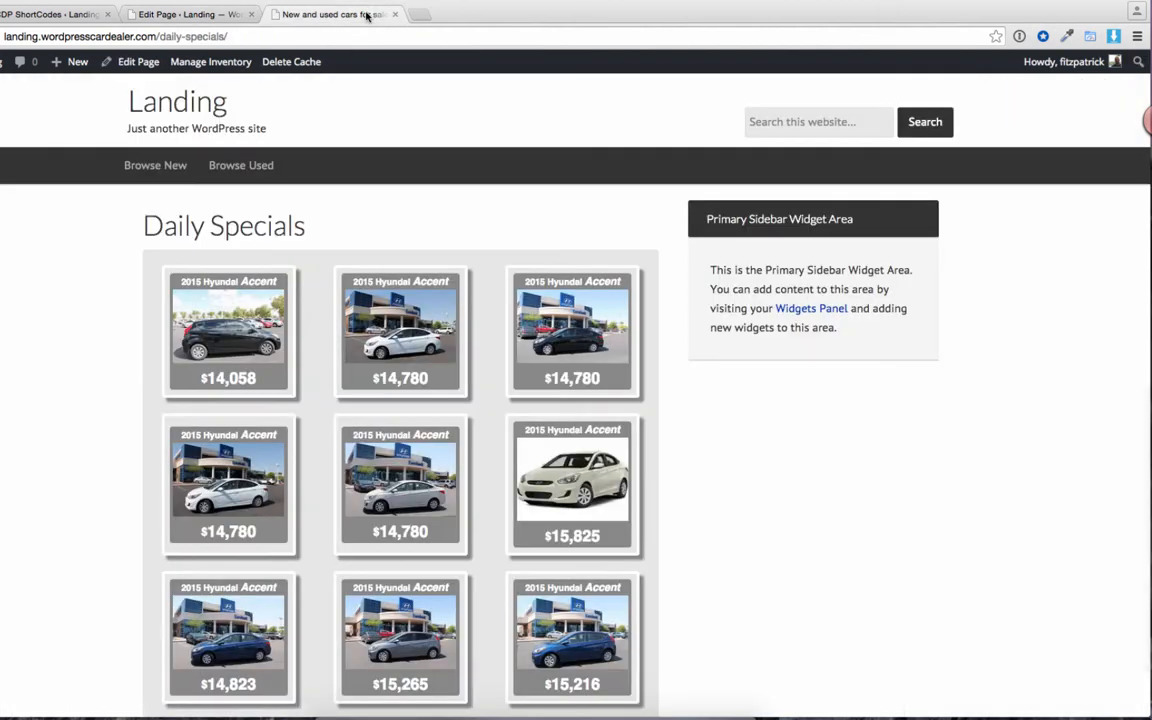
scroll(643, 391, down, 5)
scroll(643, 391, up, 5)
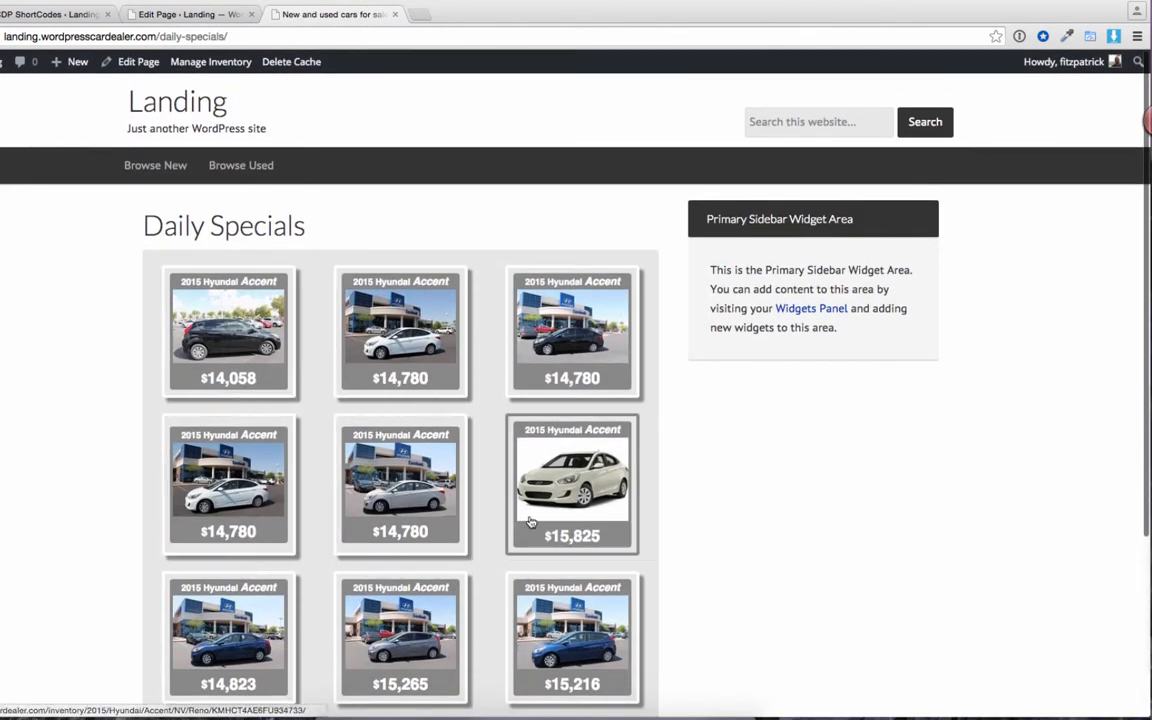
- Open the second listing, a white 2015 Hyundai Accent, in a new tab, review its details page, and close it
super+click(436, 348)
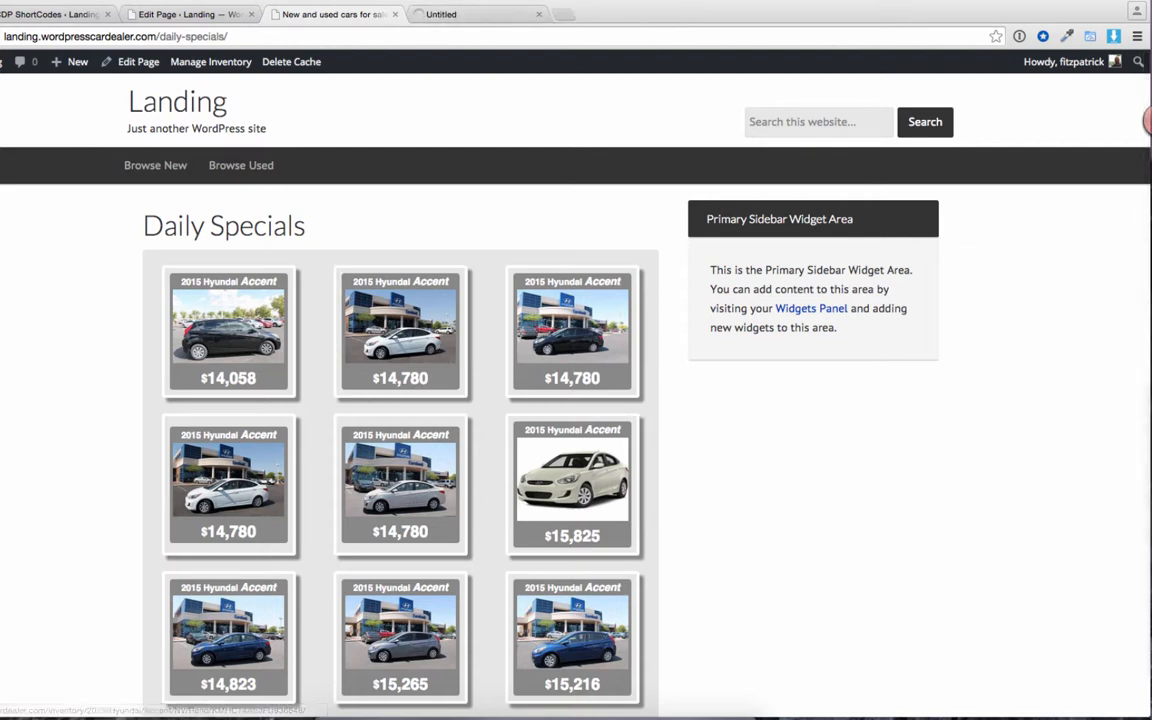
click(463, 14)
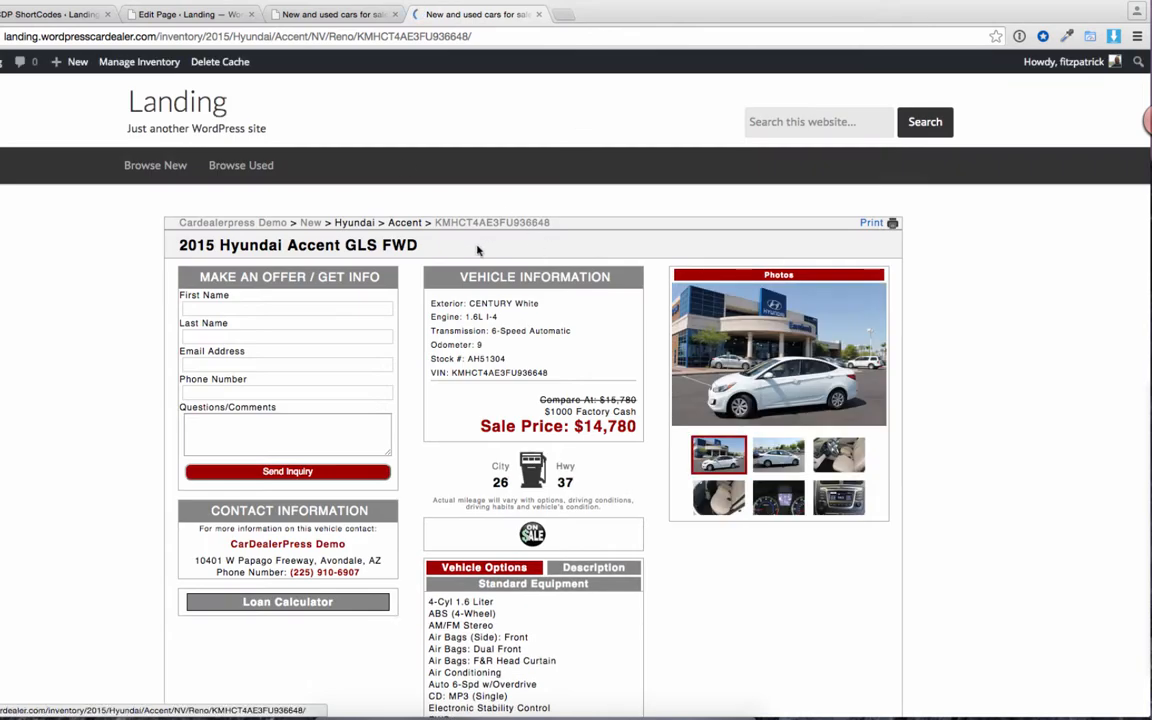
scroll(637, 340, down, 3)
scroll(637, 340, down, 5)
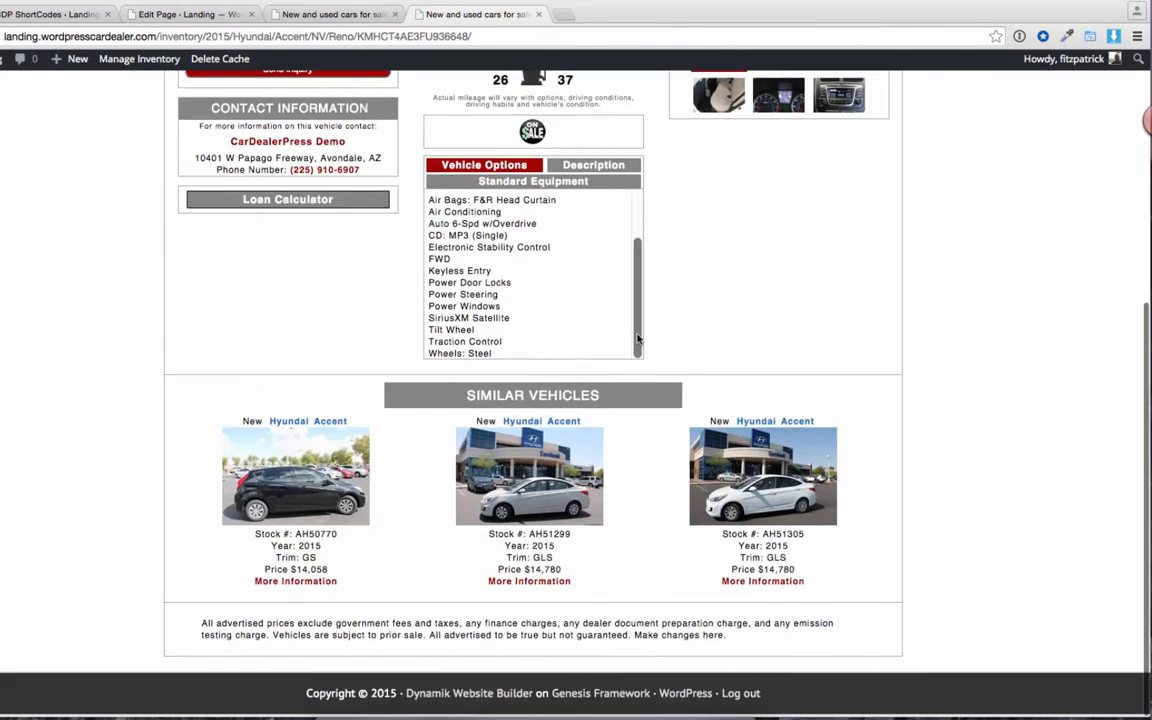
scroll(637, 340, up, 8)
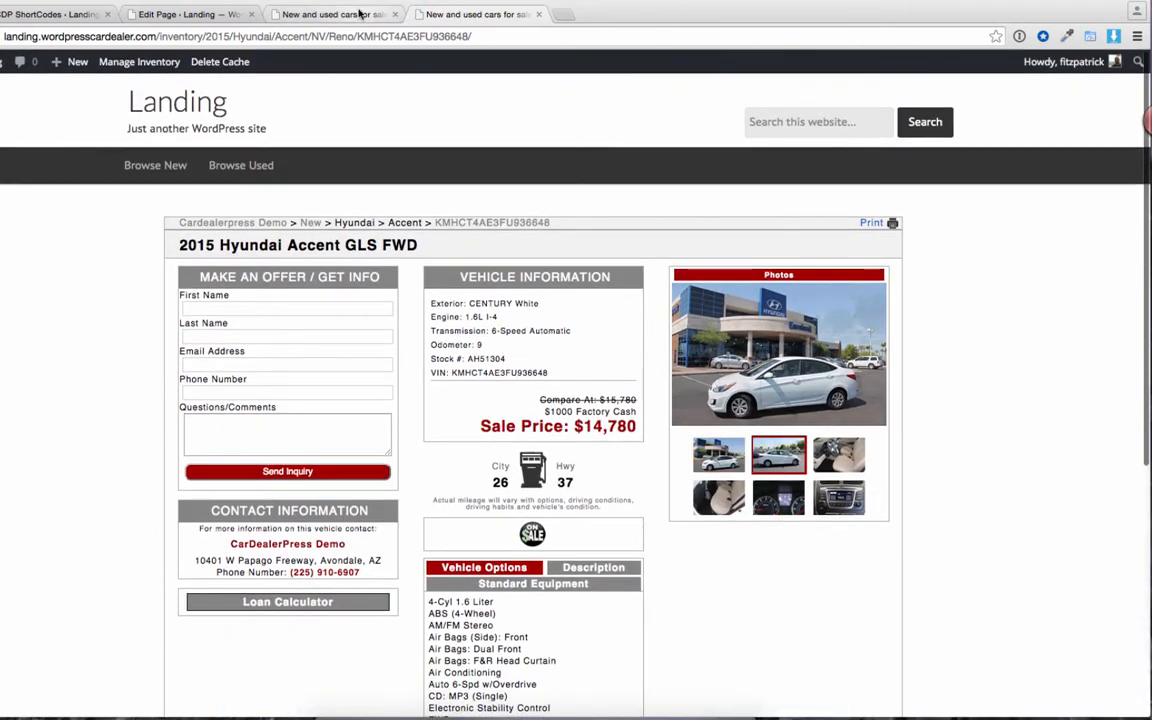
key(super+w)
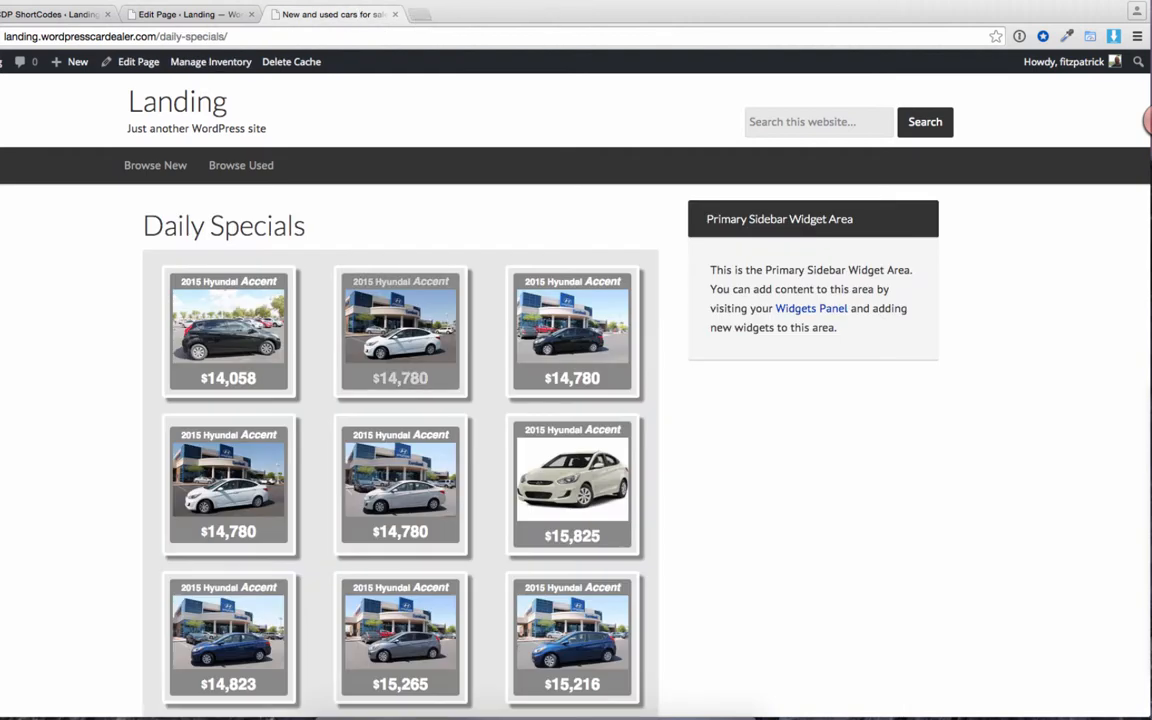
- Set the Daily Specials page's layout to full width without a sidebar and update the page
click(160, 14)
scroll(539, 265, down, 5)
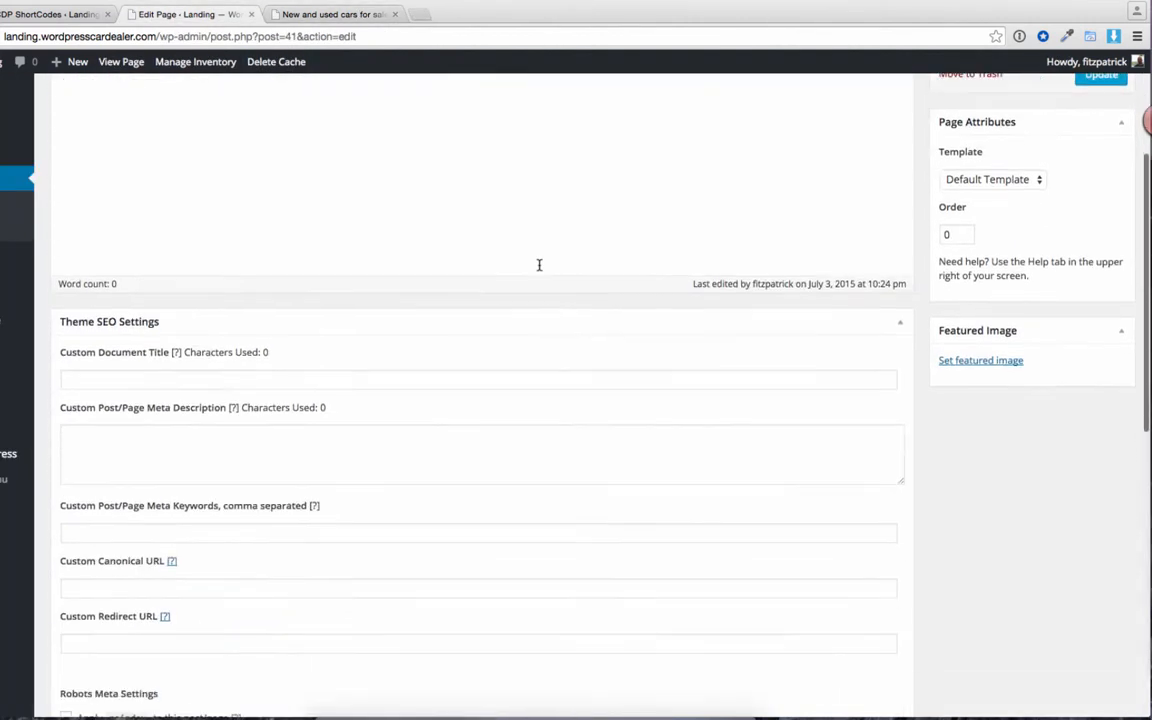
scroll(539, 265, down, 6)
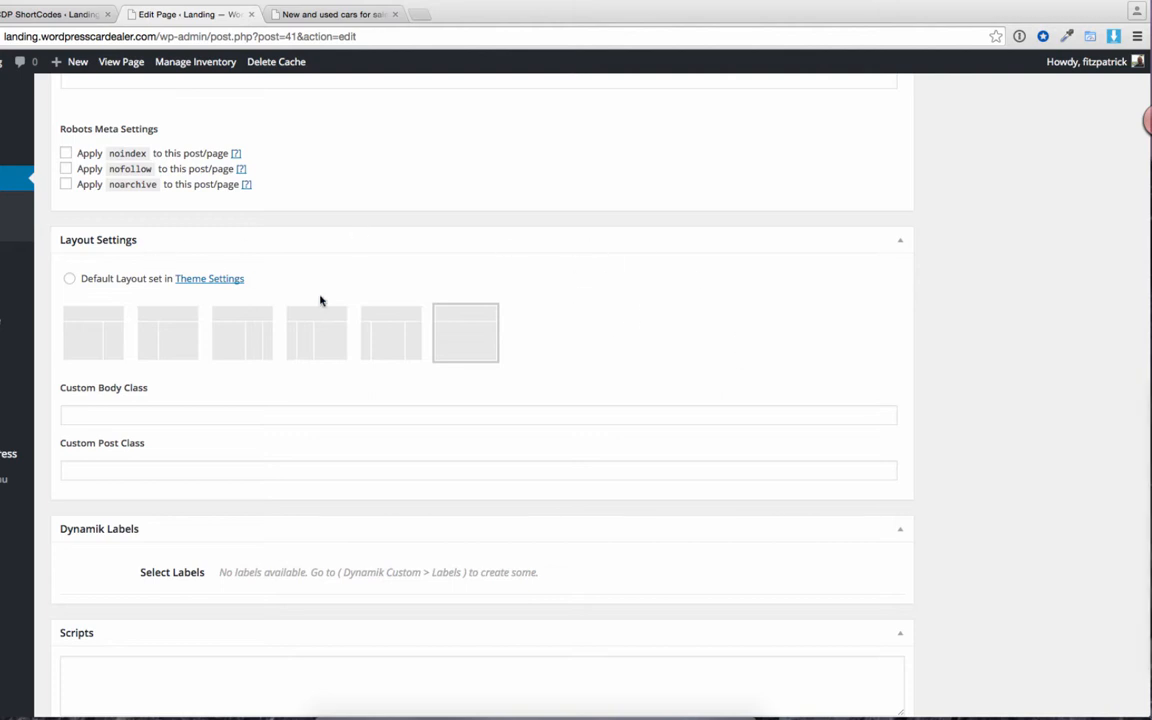
scroll(320, 300, up, 10)
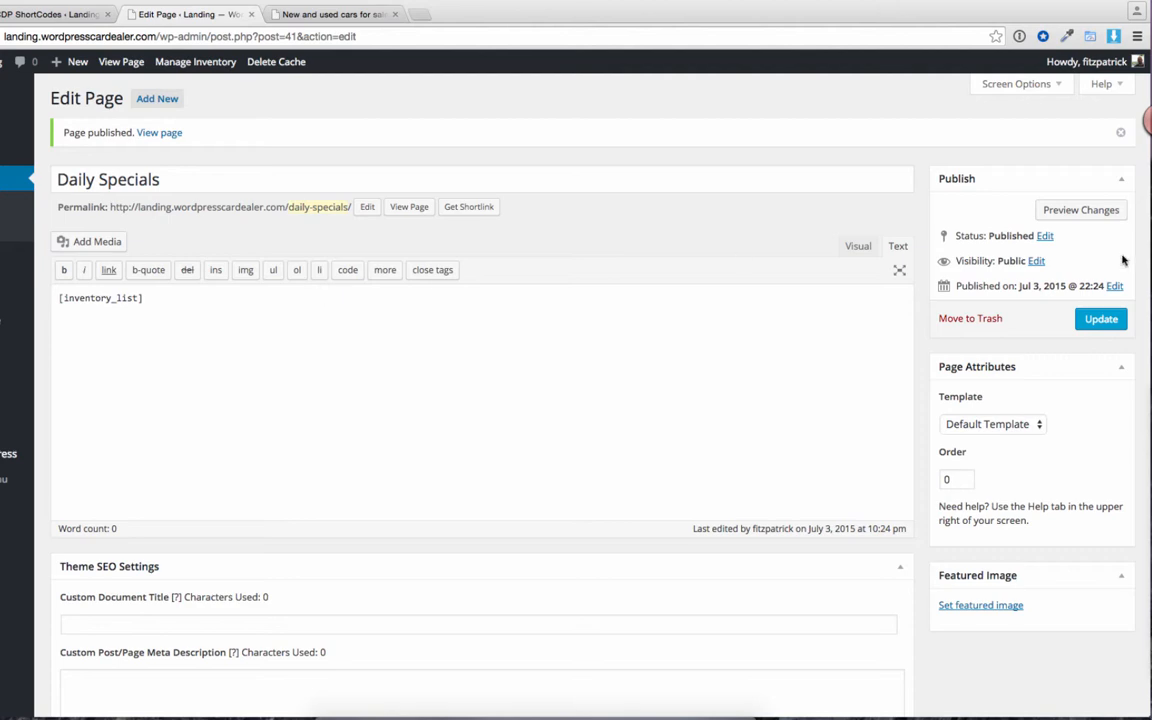
click(1091, 327)
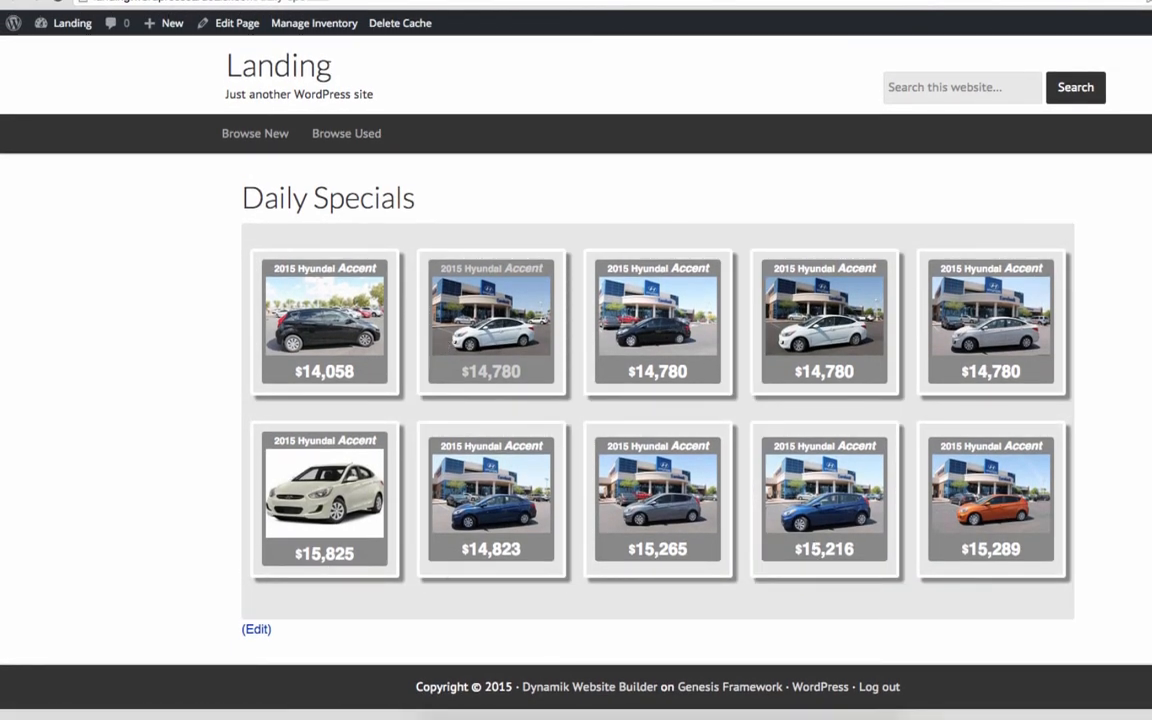
- Review the [inventory_list] parameters in the shortcode reference, including the acceptable values for limit
mouse_move(1150, 516)
mouse_down()
mouse_move(331, 516)
mouse_move(1150, 516)
mouse_up()
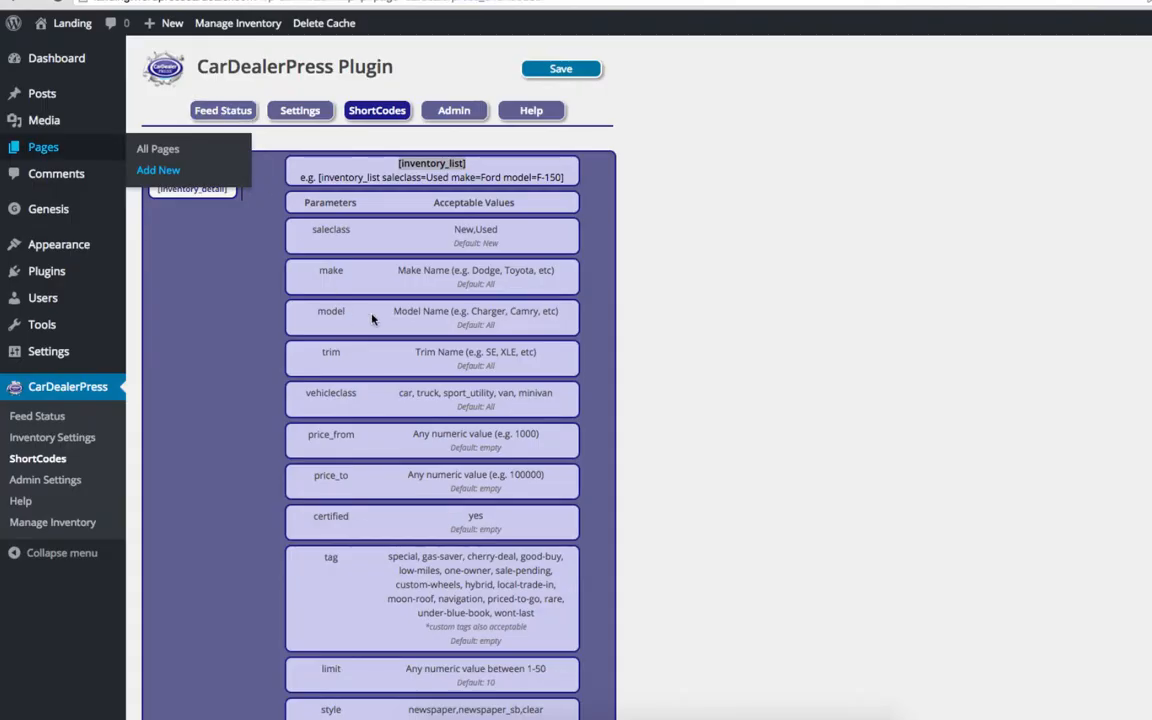
scroll(334, 281, down, 1)
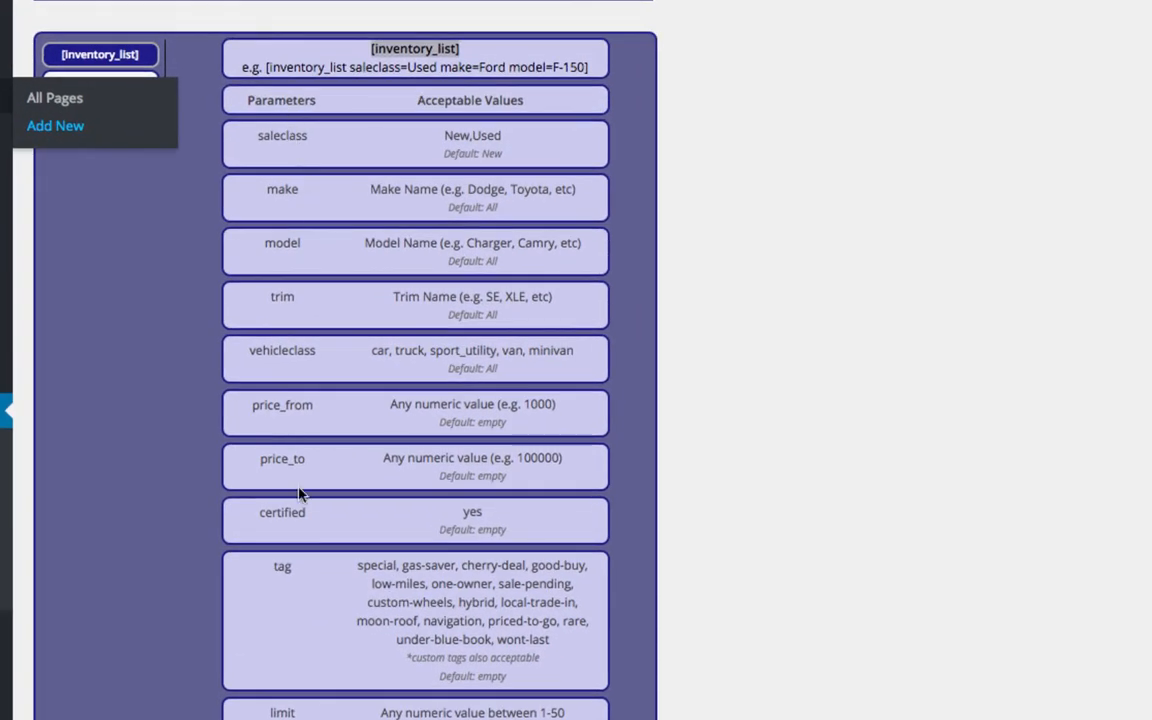
scroll(345, 452, down, 2)
scroll(300, 494, down, 1)
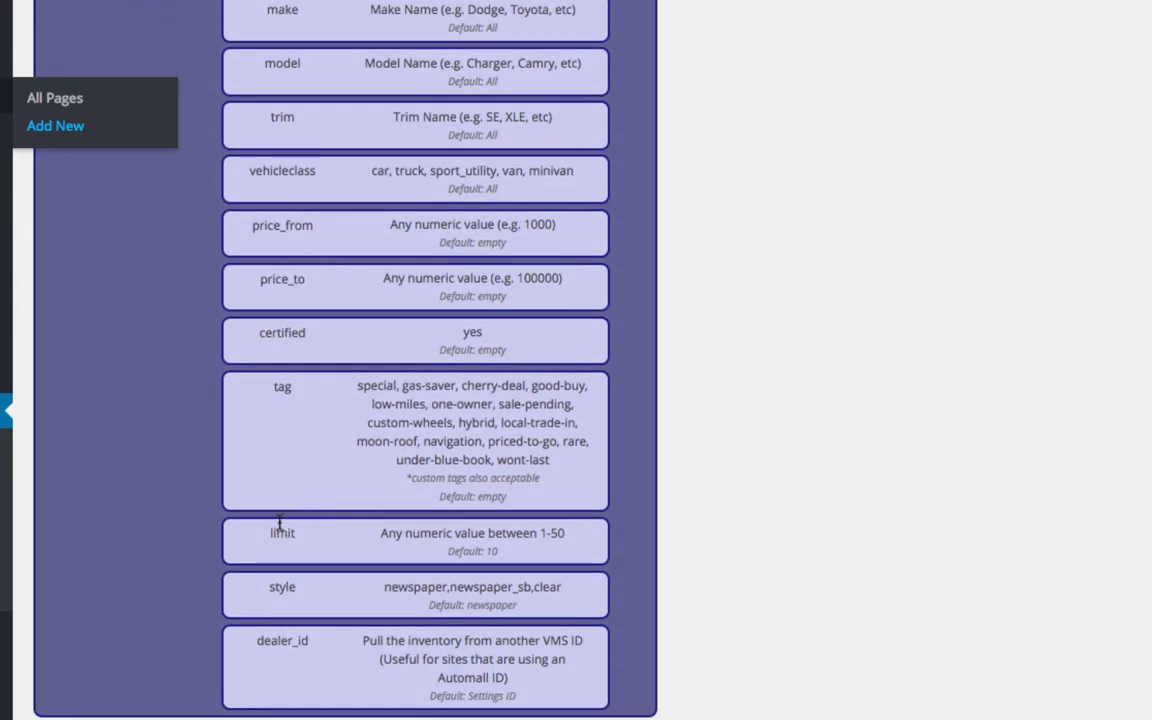
drag(283, 531, 405, 578)
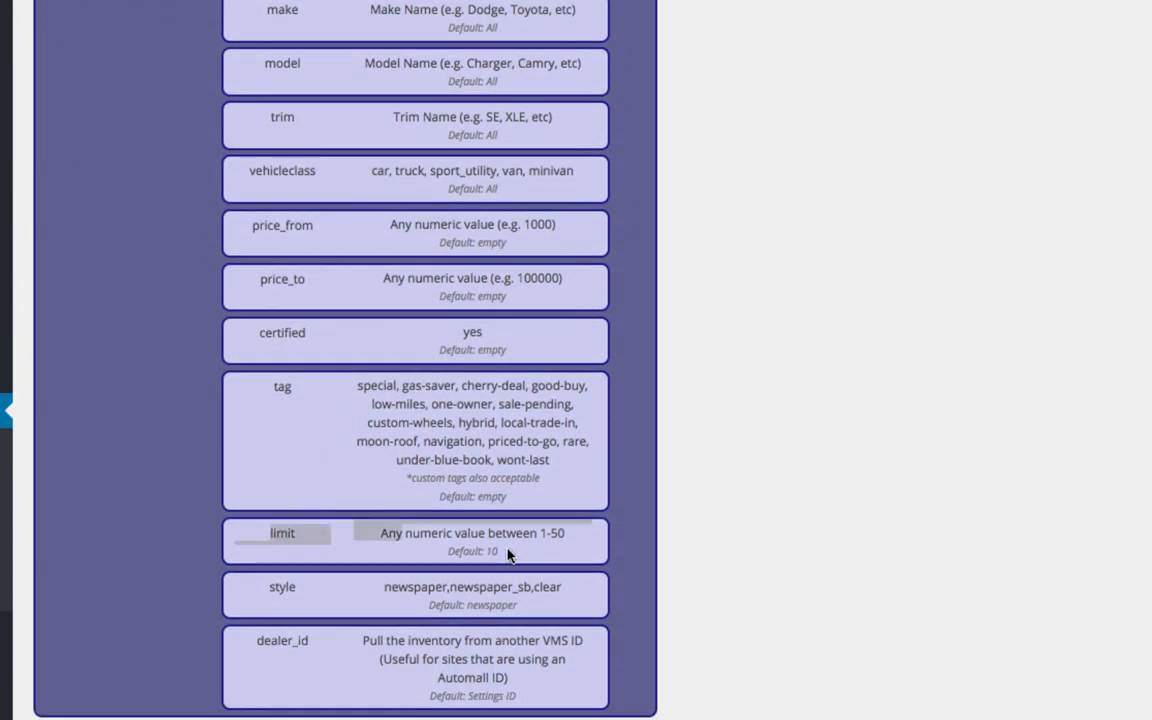
click(262, 528)
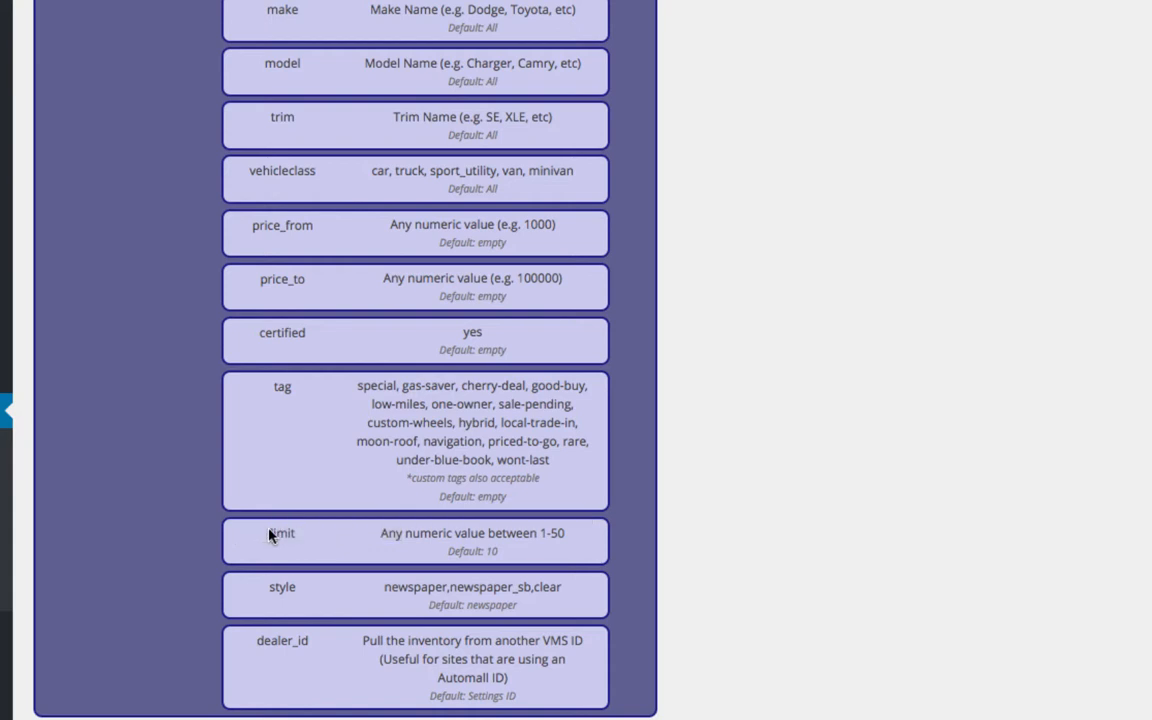
- Add the limit=20 parameter to the [inventory_list] shortcode on the Daily Specials page and update the page
drag(268, 529, 295, 530)
key(ctrl+Tab)
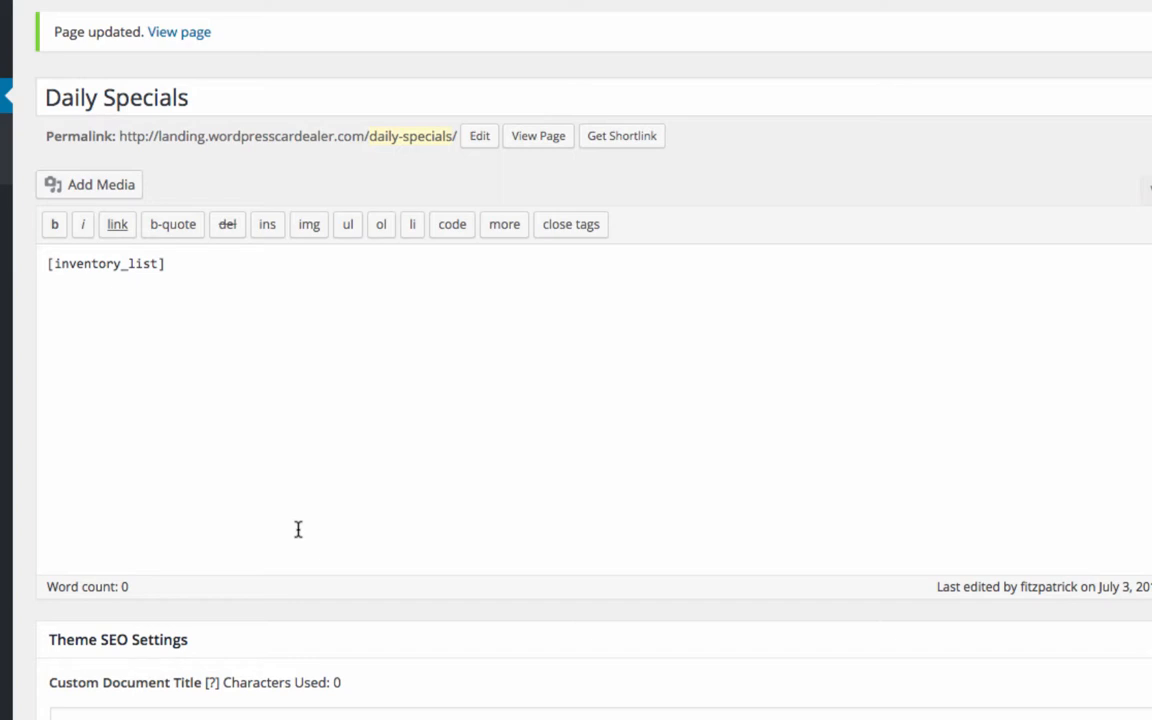
click(159, 264)
text(limit=20)
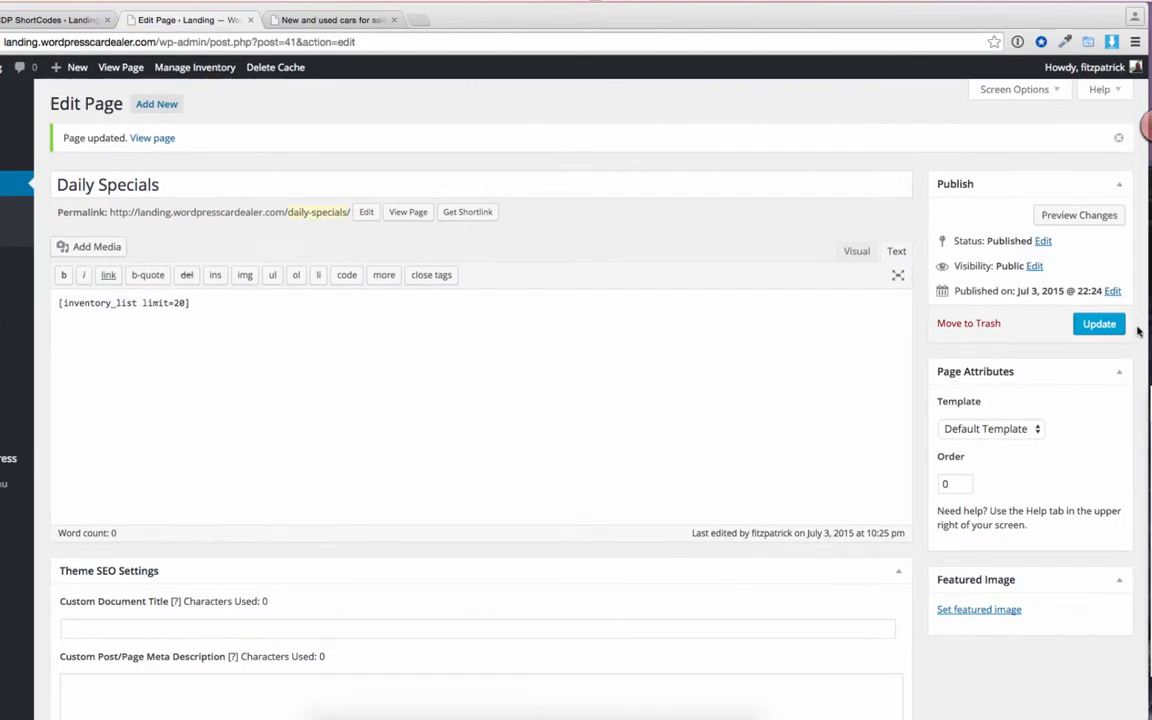
click(1100, 333)
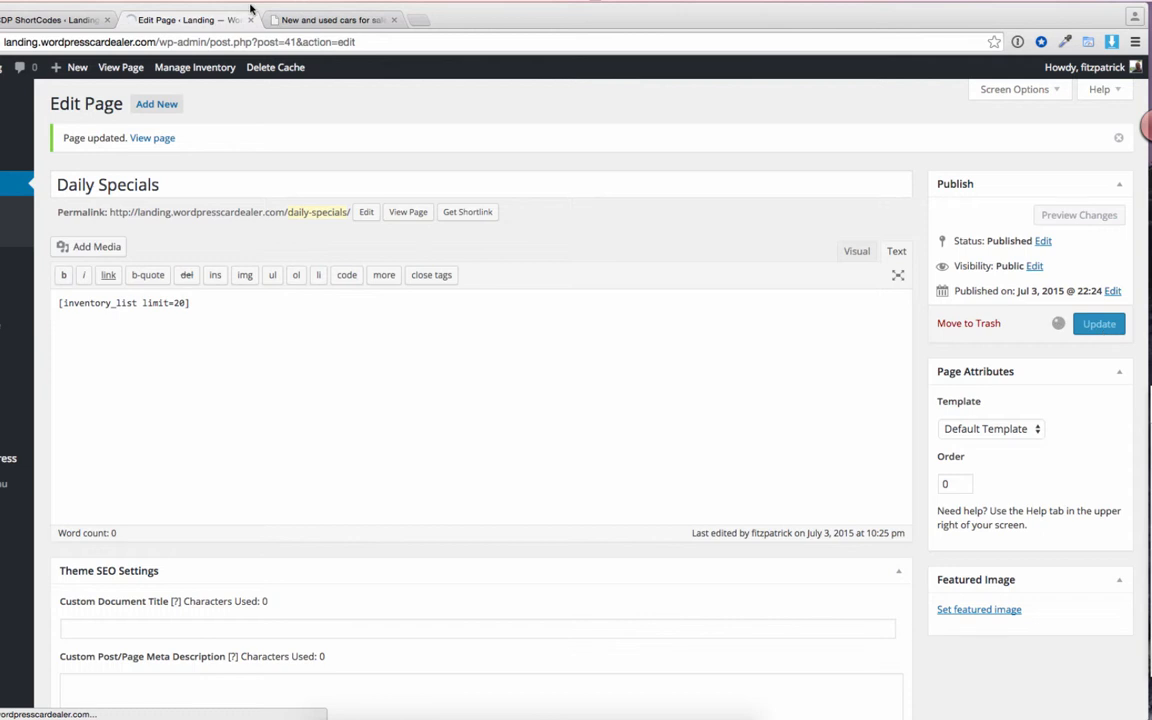
- Reload the live Daily Specials page and look through the vehicle listings
click(316, 18)
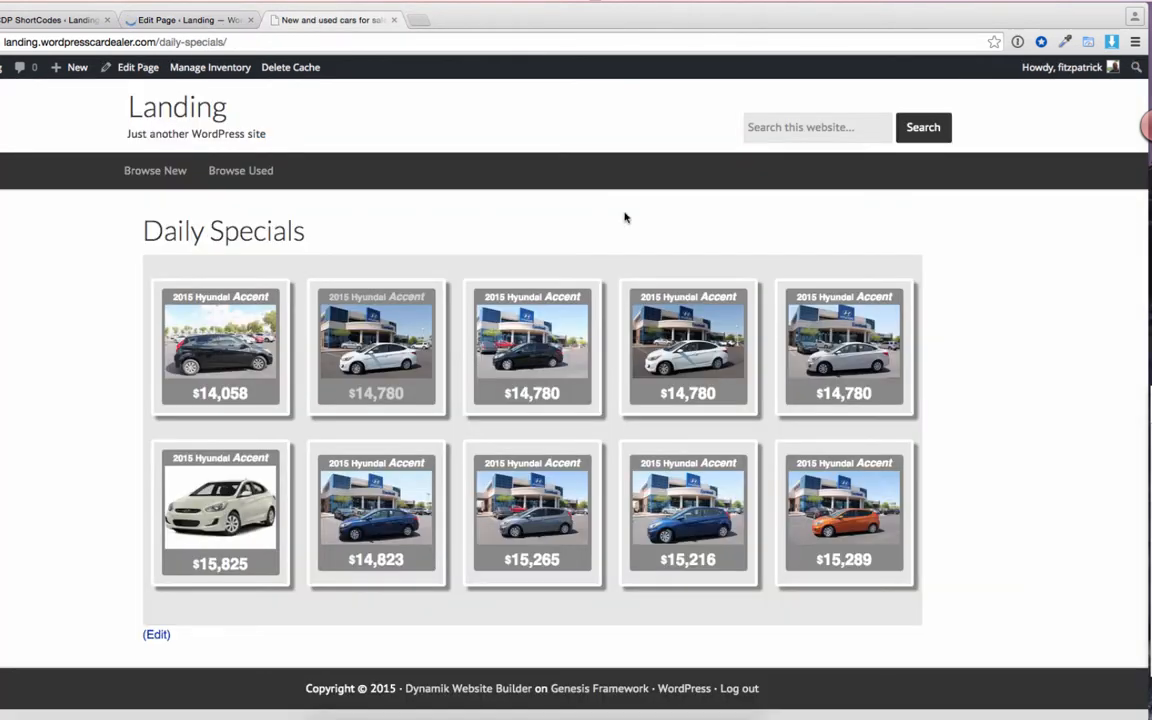
key(super+r)
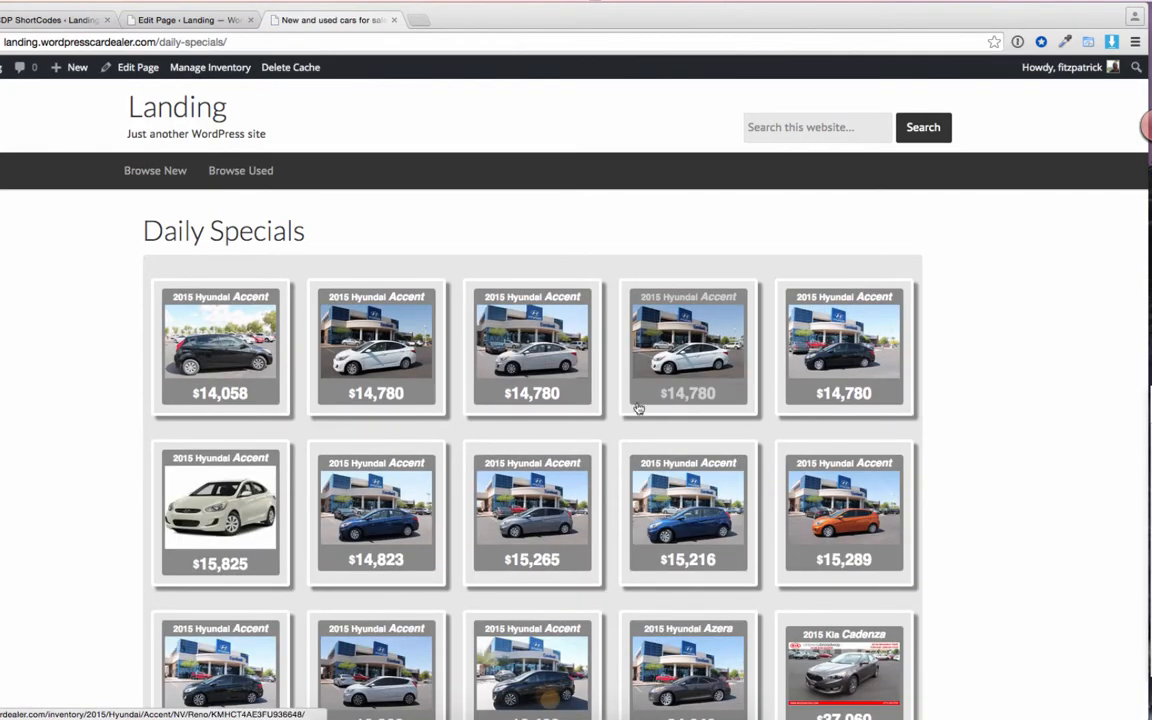
scroll(637, 405, down, 3)
scroll(633, 498, up, 3)
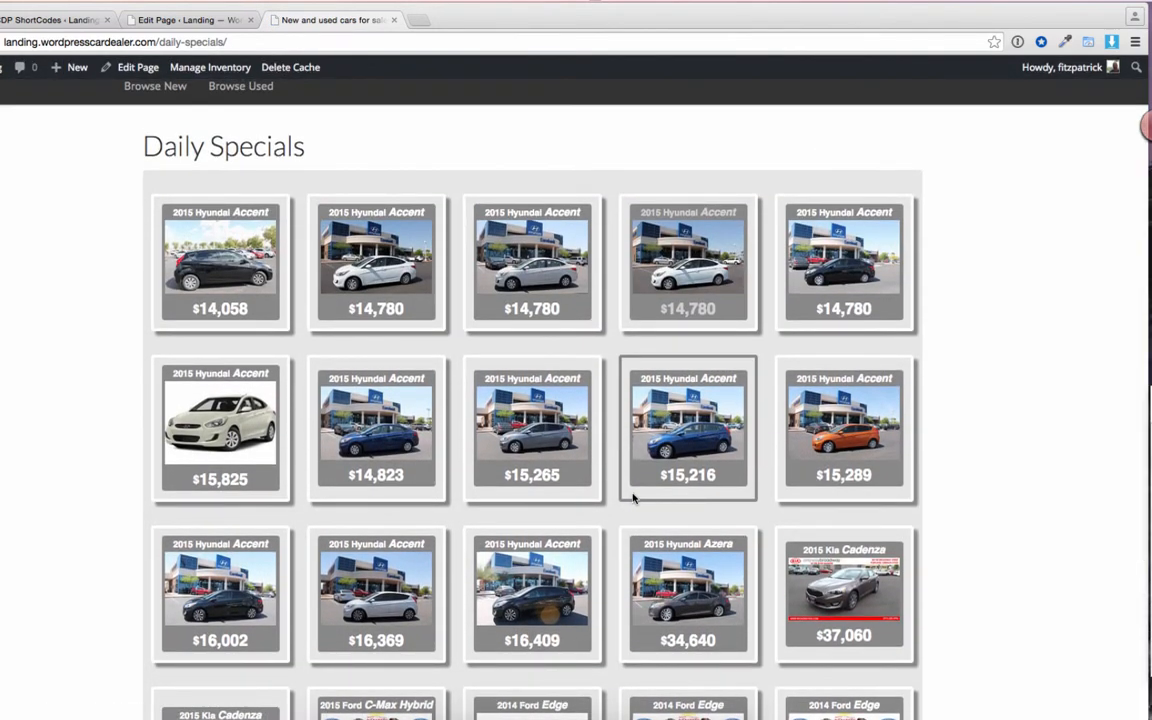
- Consult the [inventory_list] parameters in the shortcode reference, then add make=ford to the Daily Specials page's shortcode and update the page
scroll(633, 498, down, 2)
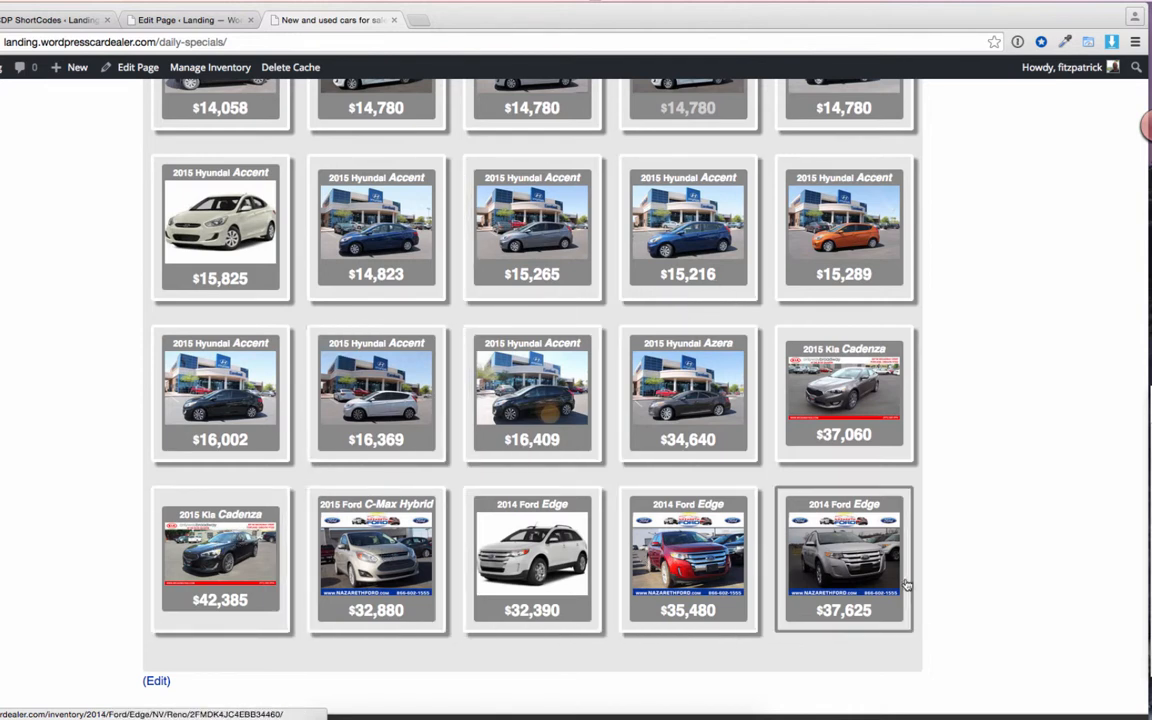
scroll(617, 540, up, 5)
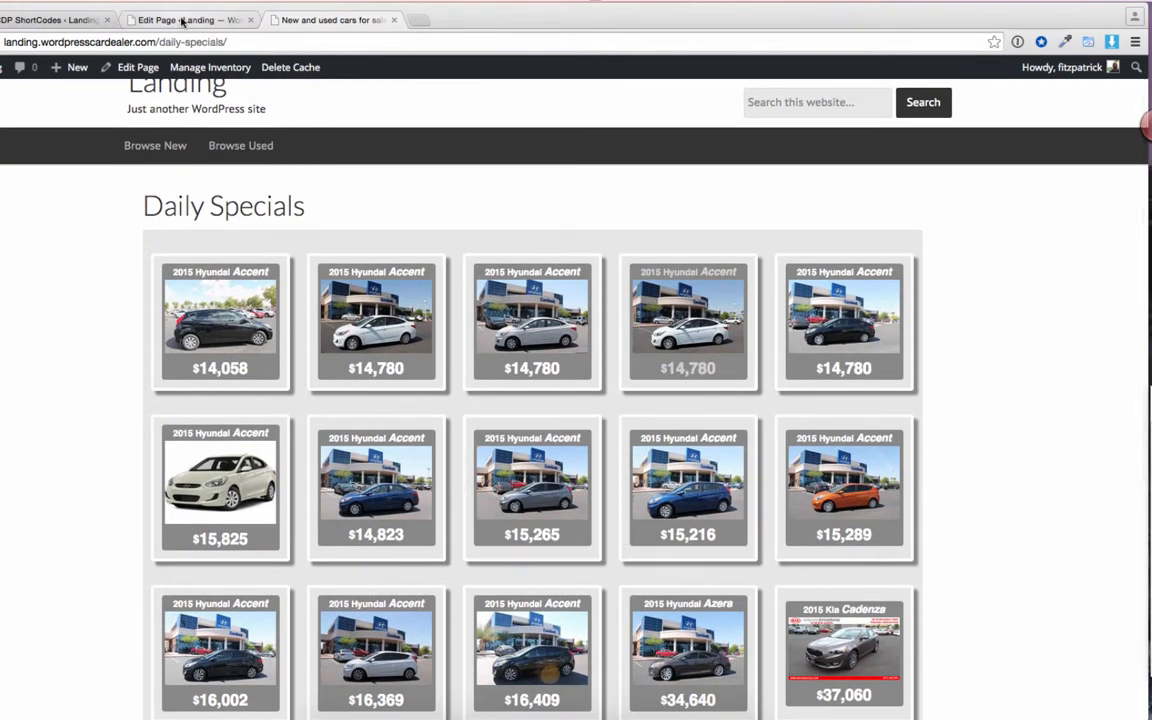
click(216, 18)
click(60, 20)
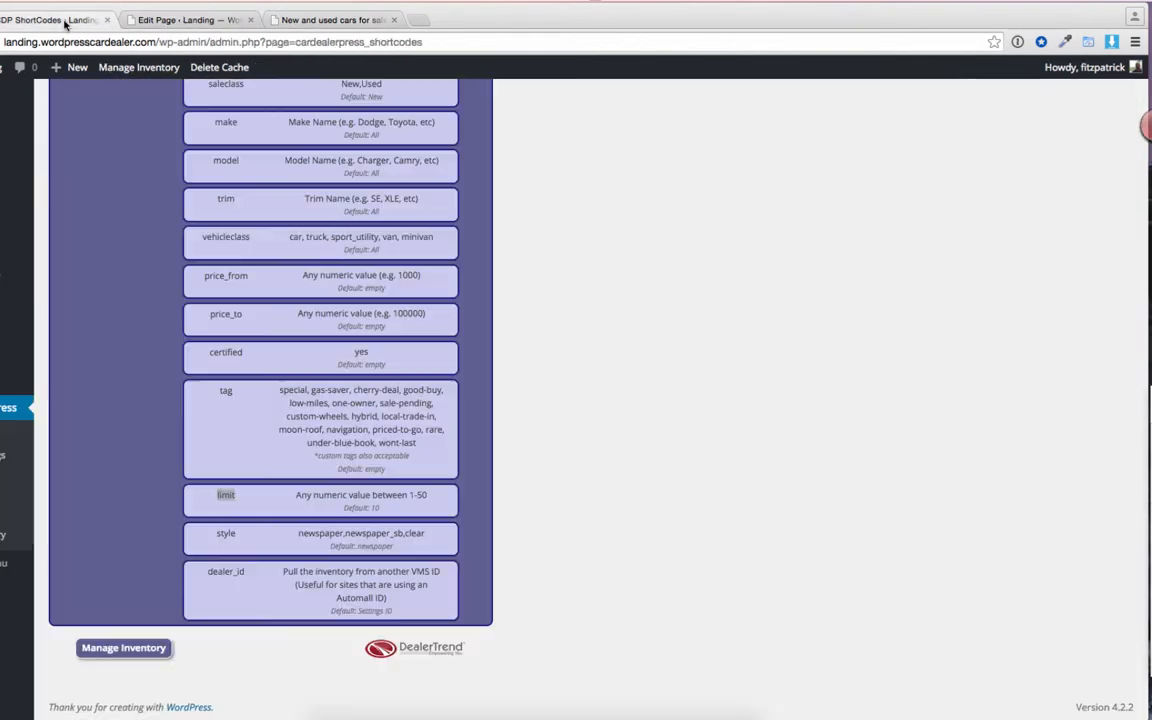
scroll(259, 346, up, 3)
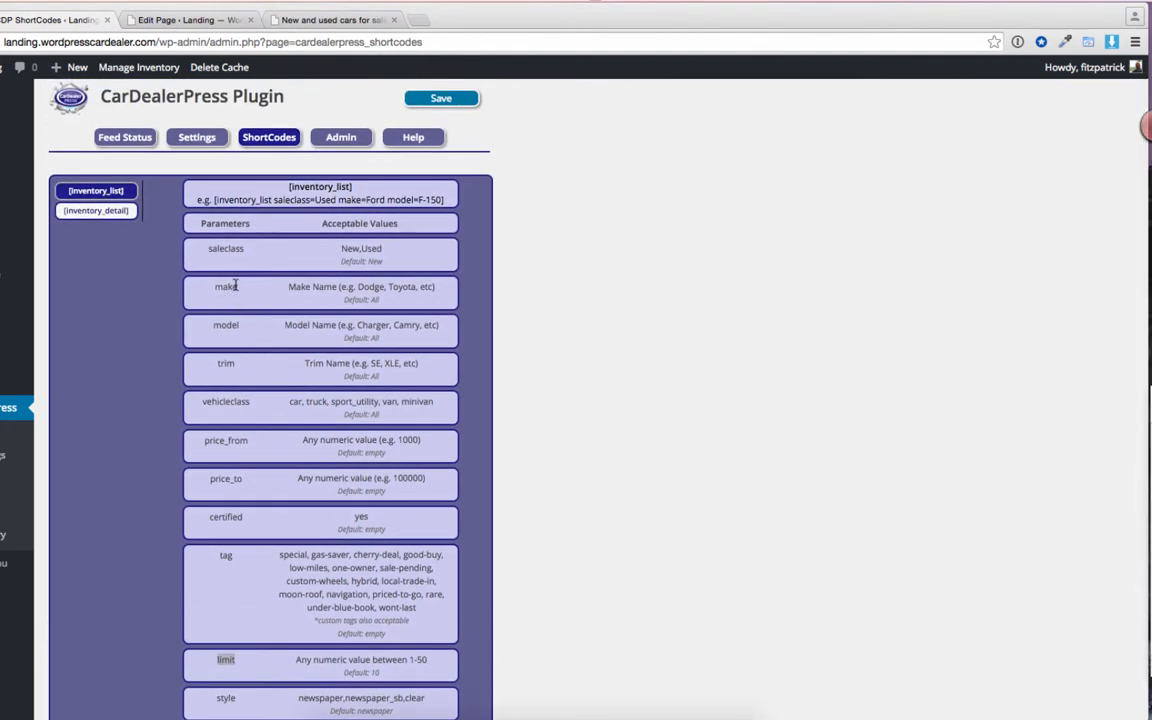
key(ctrl+Tab)
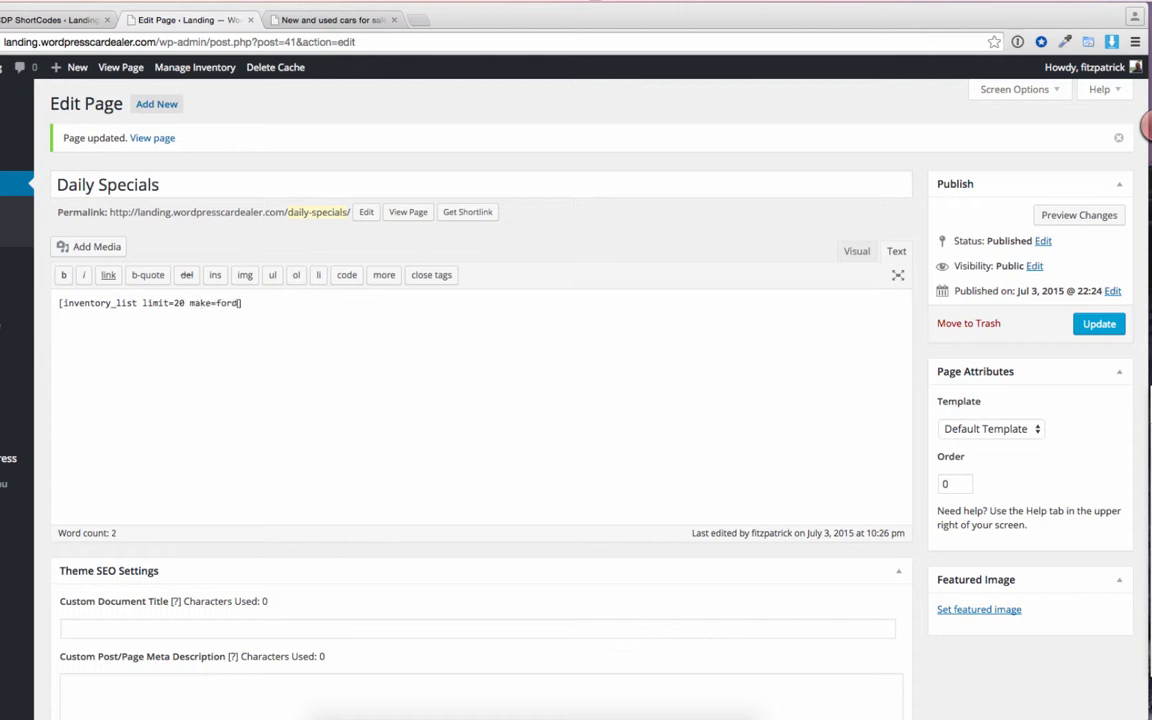
click(1099, 324)
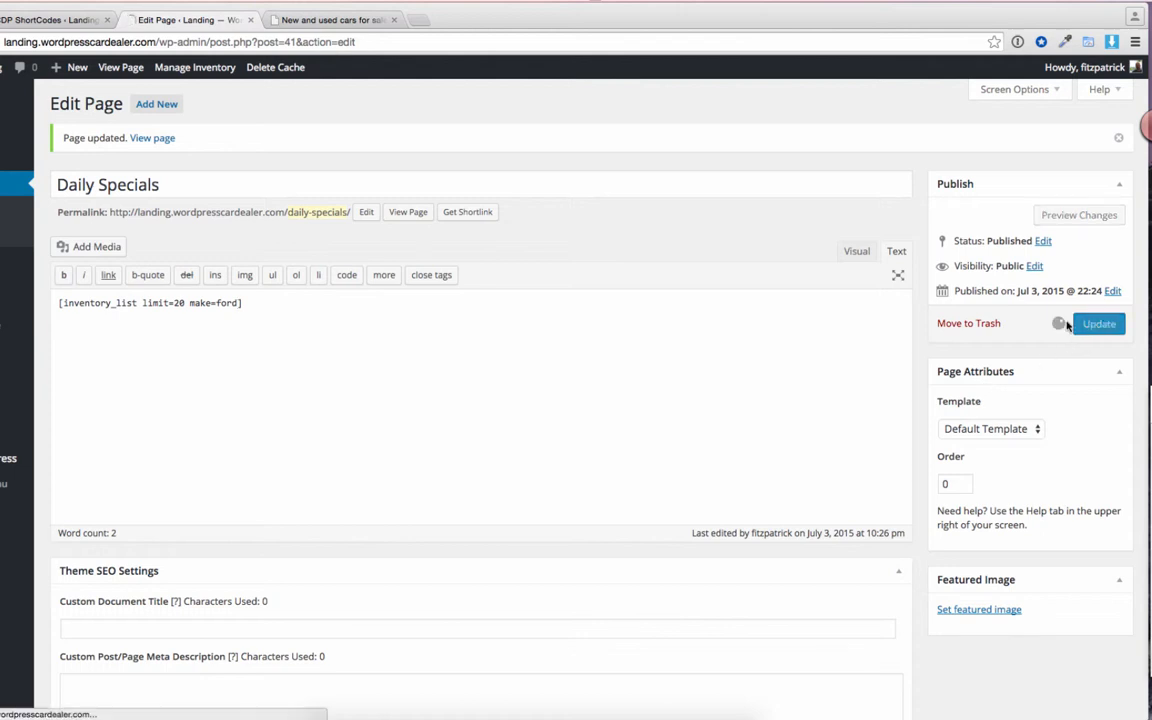
- Reload the live Daily Specials page and look through the listings filtered by make
click(318, 20)
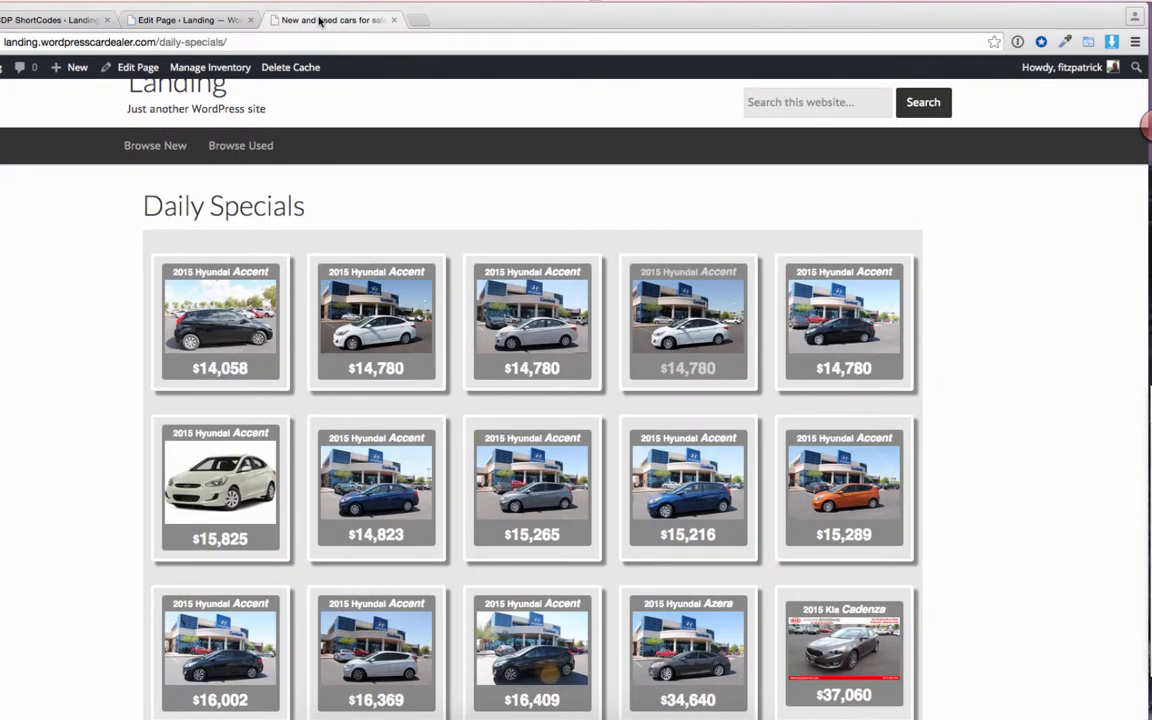
key(super+r)
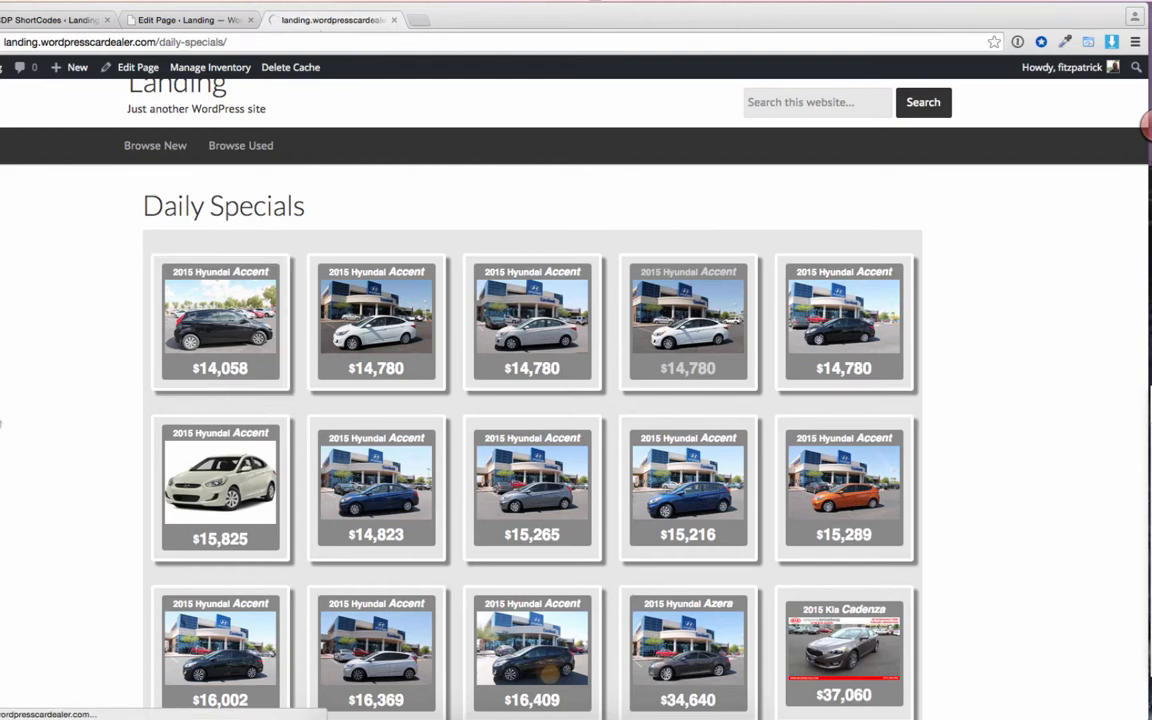
scroll(532, 400, down, 4)
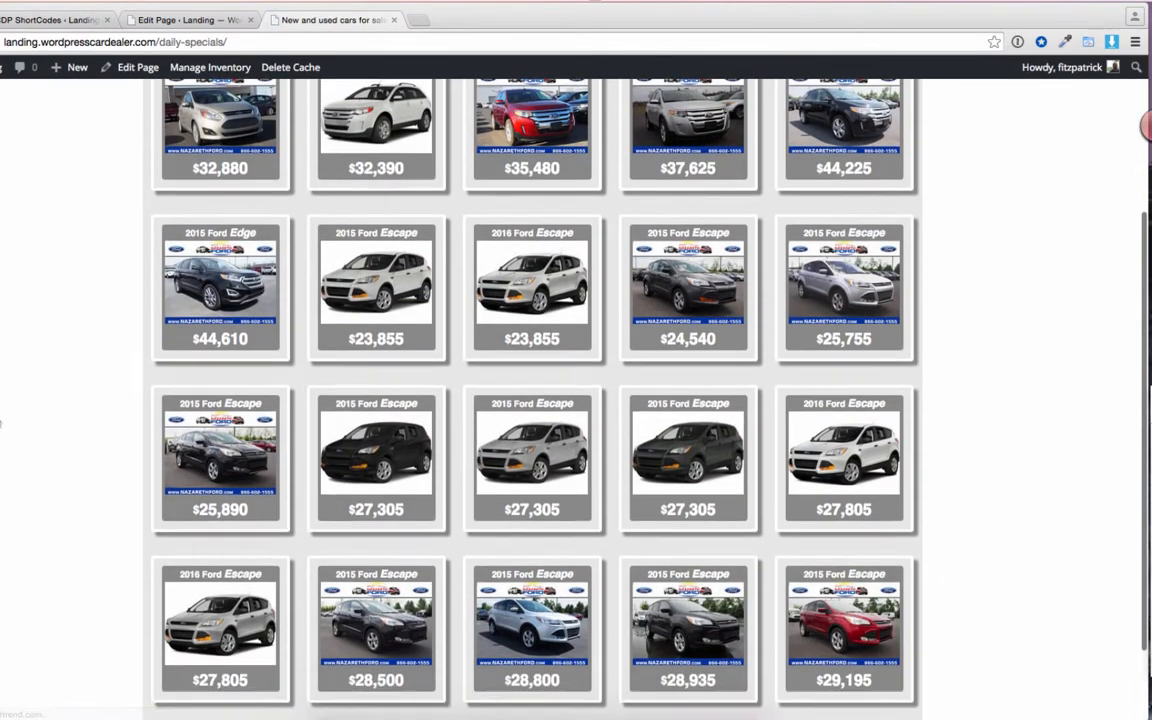
scroll(532, 400, down, 2)
scroll(532, 400, up, 5)
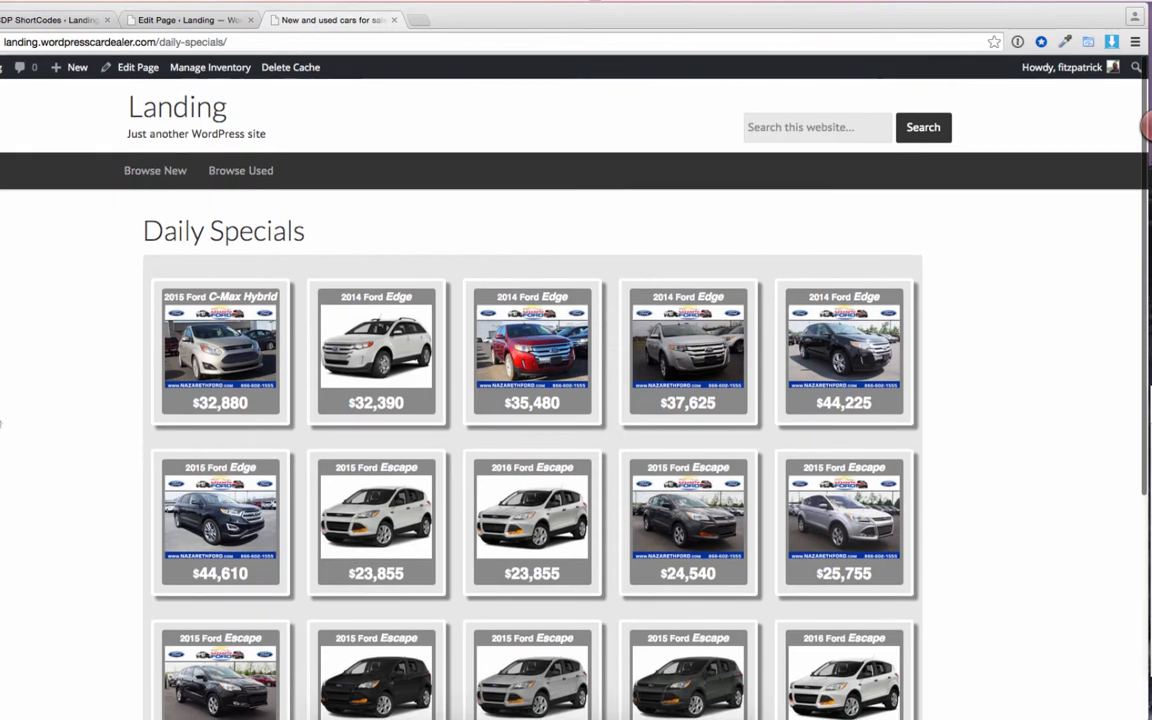
scroll(532, 400, down, 5)
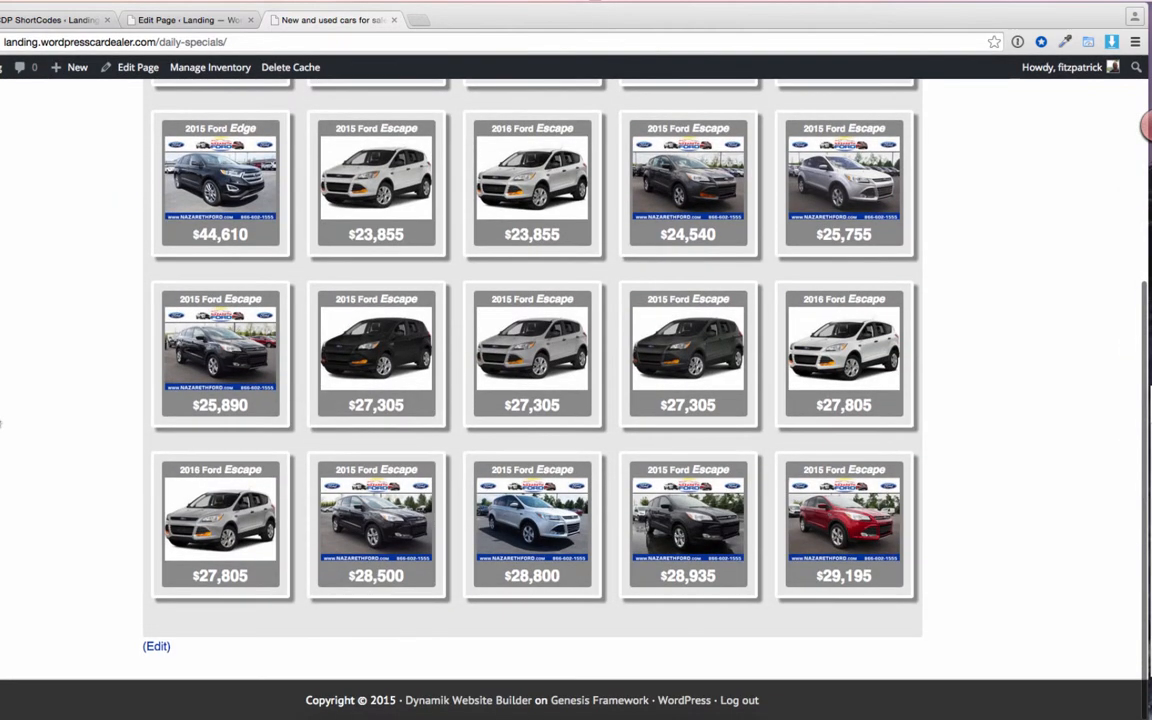
scroll(532, 400, up, 3)
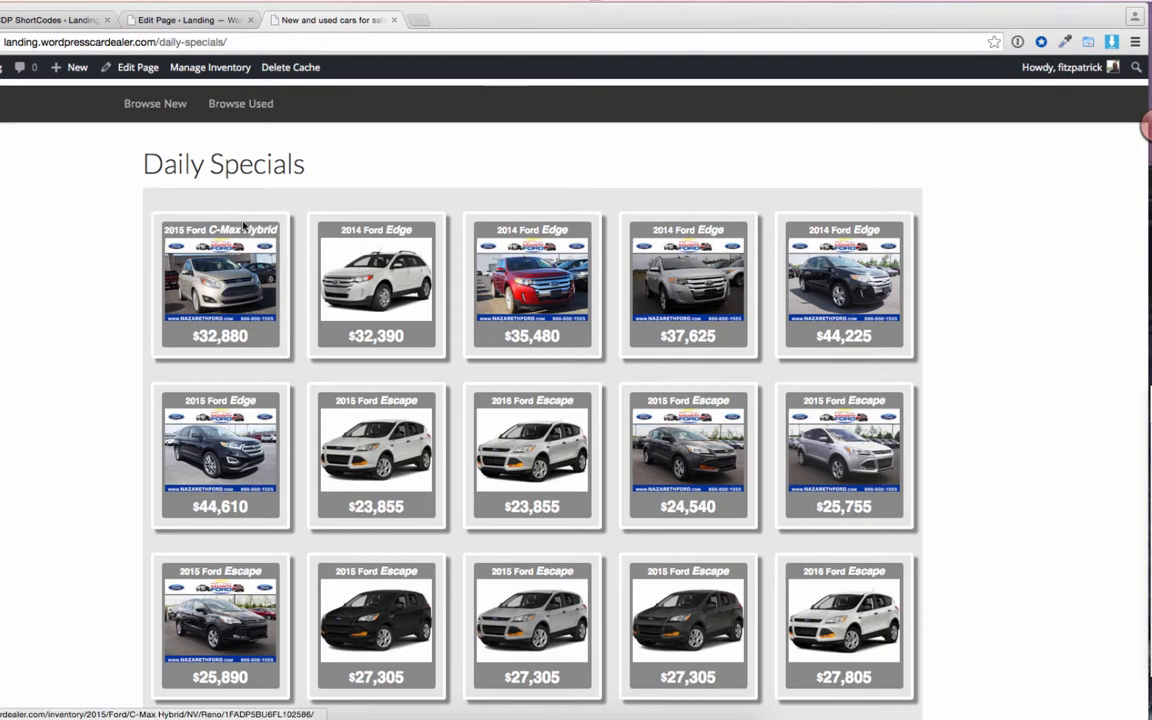
- Add model="c-max hybrid" to the [inventory_list] shortcode, update the page, and reload the live Daily Specials page
click(186, 19)
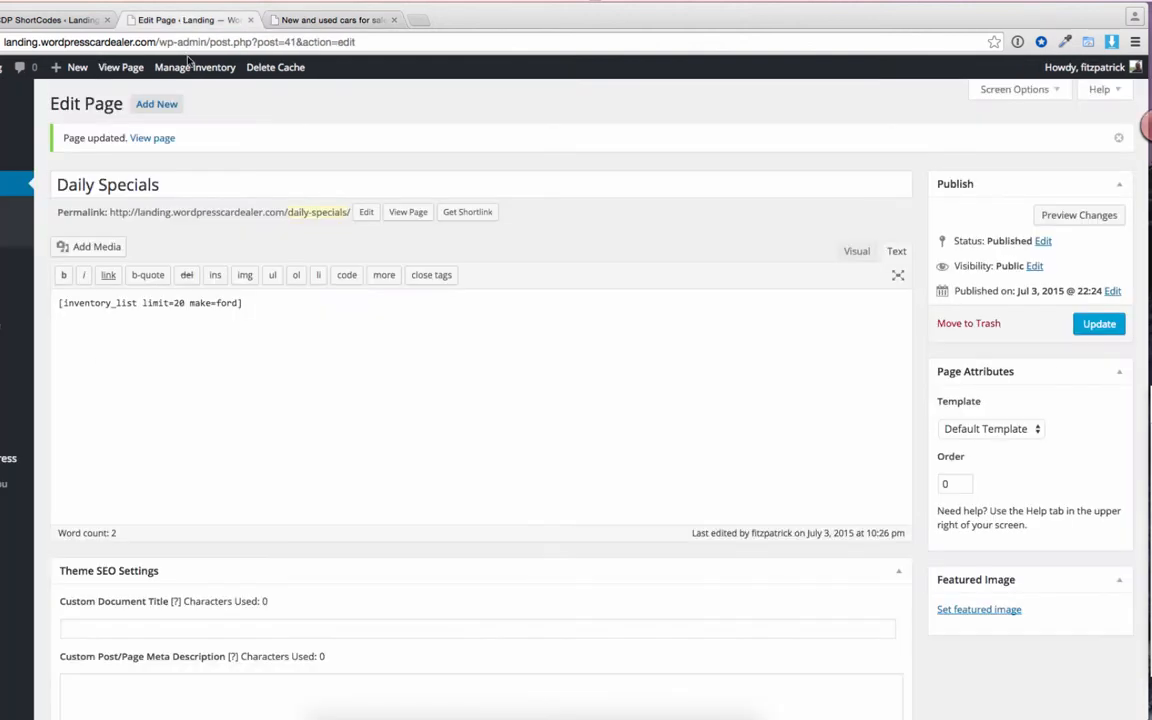
click(238, 303)
text(model=c-)
key(ctrl+Tab)
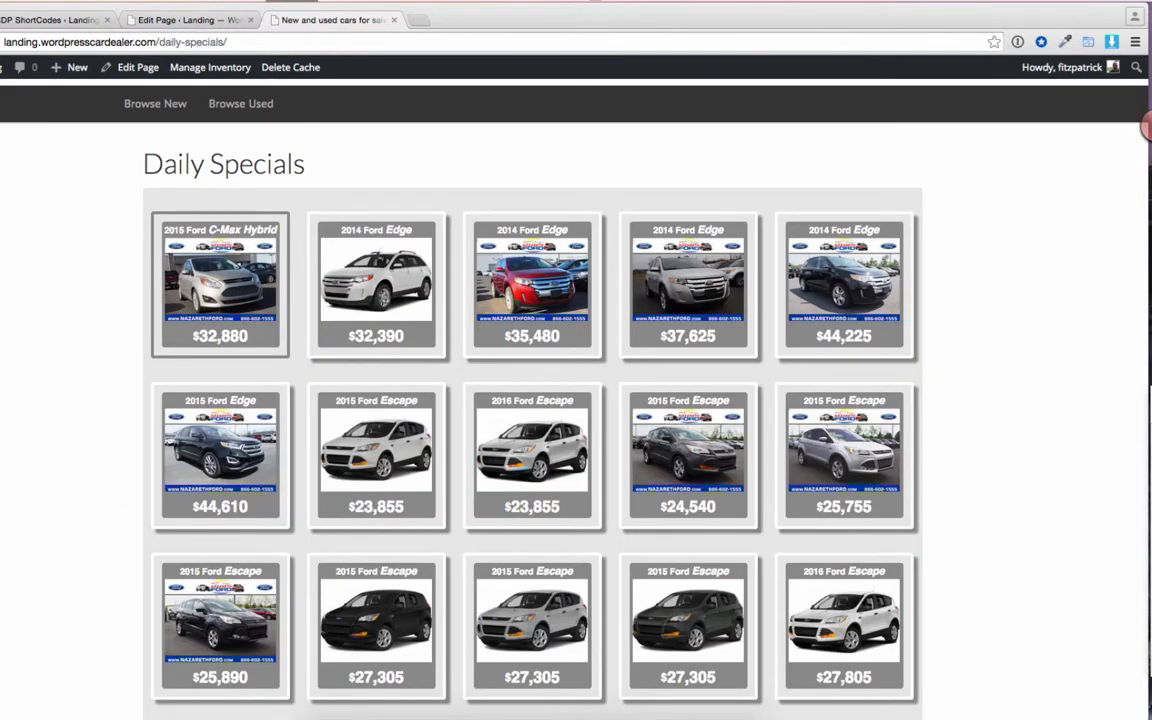
key(ctrl+shift+Tab)
text(max hy)
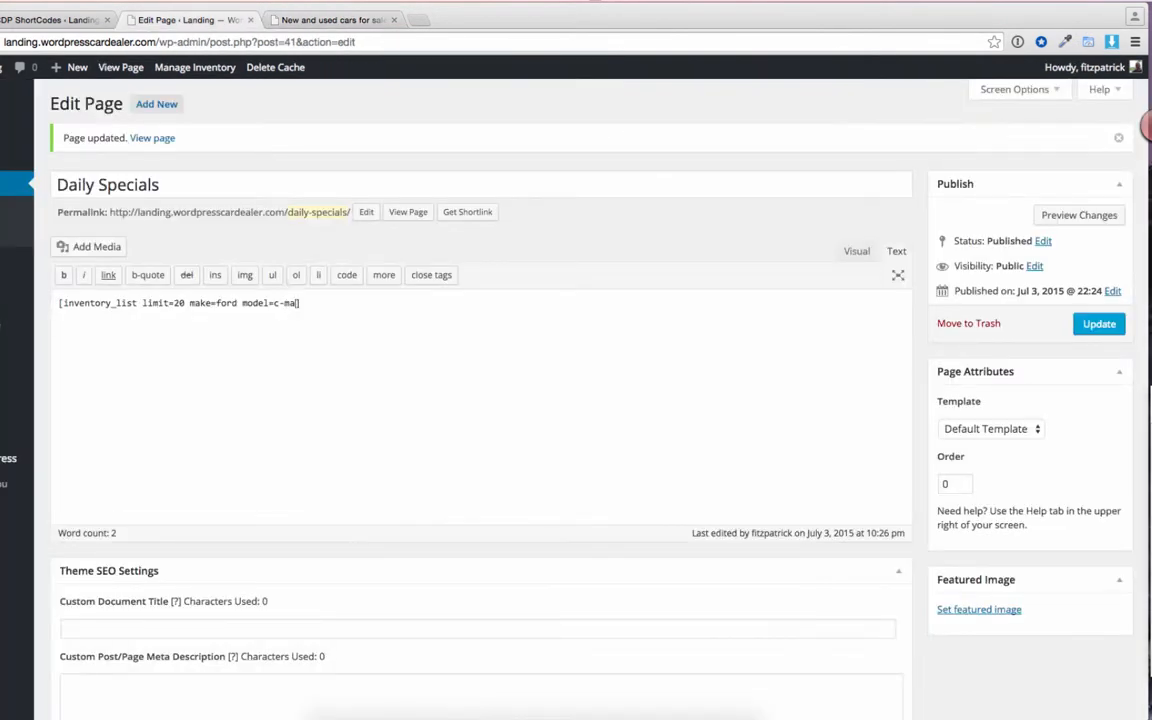
text(brid)
text(")
text(")
click(1099, 323)
click(314, 22)
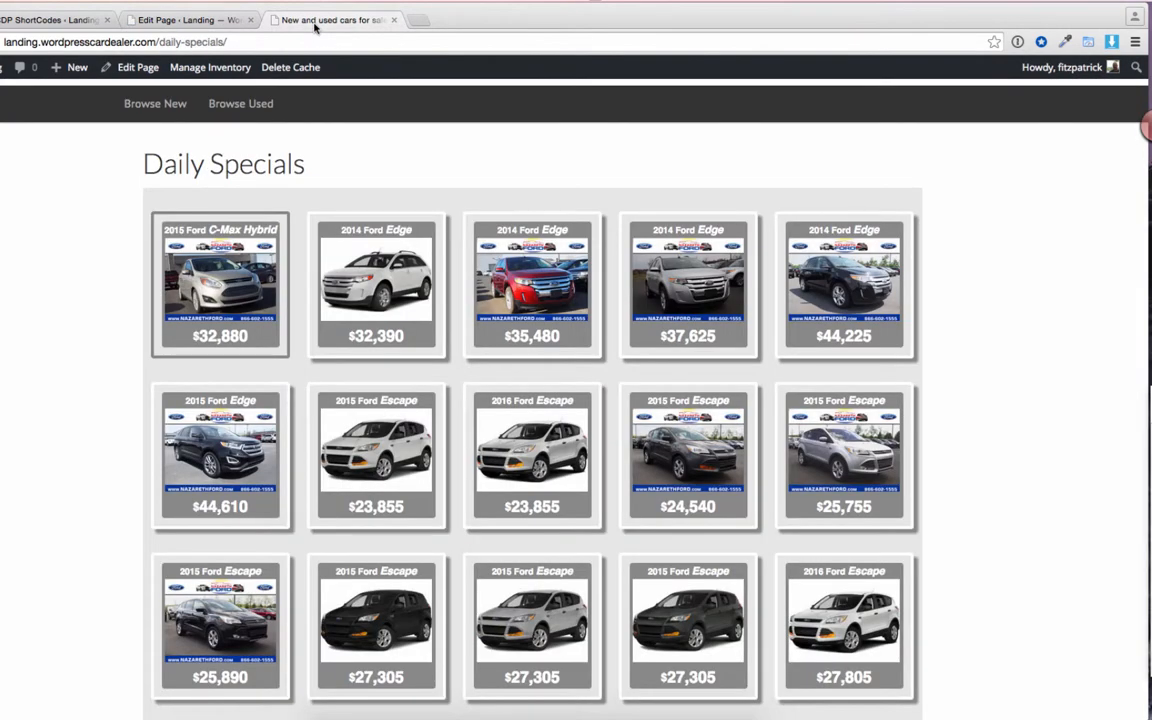
key(super+r)
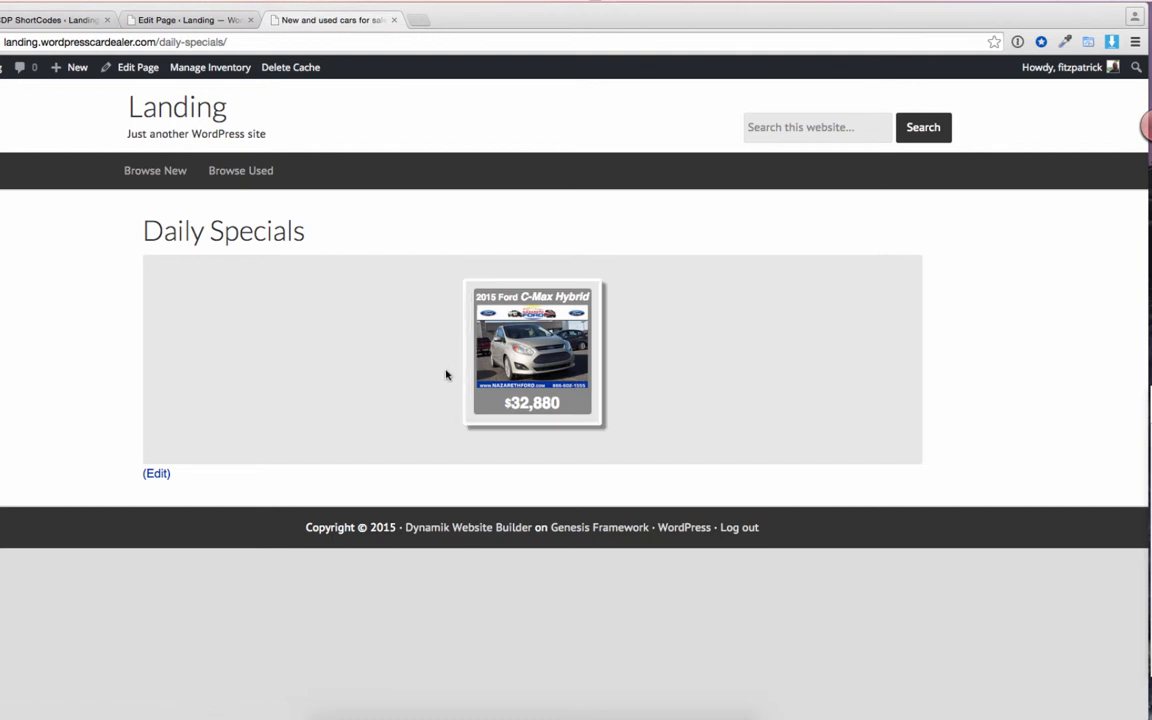
- Remove the model parameter from the [inventory_list] shortcode in the page editor
key(ctrl+shift+Tab)
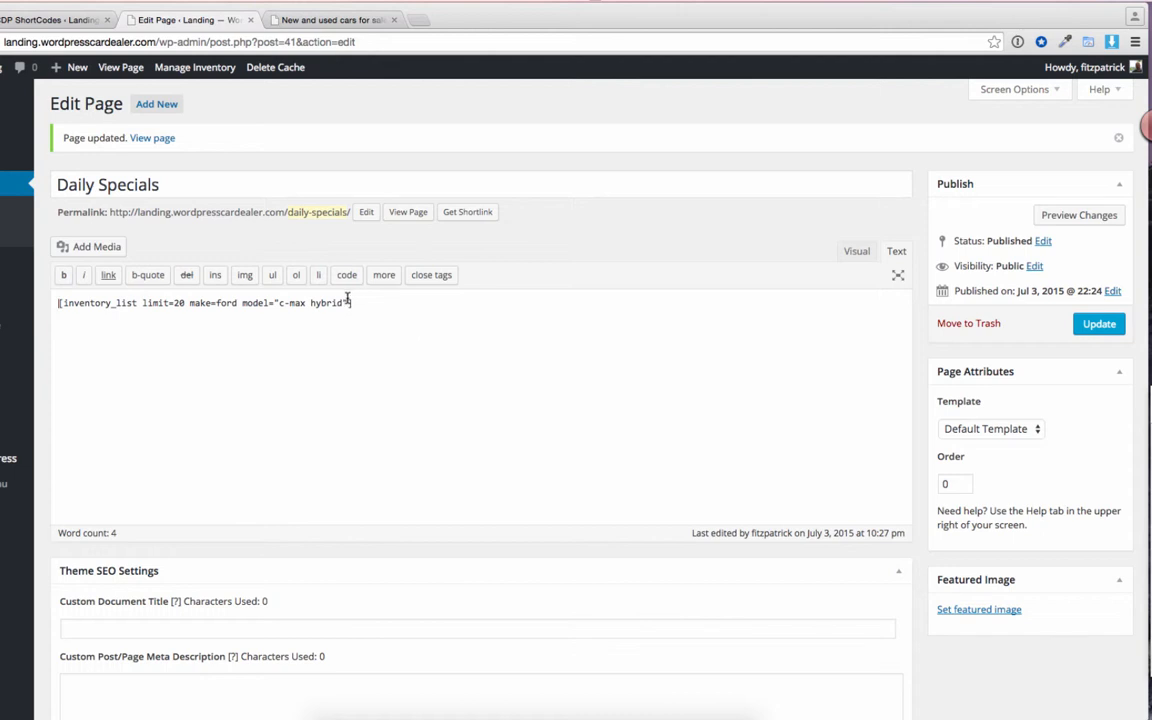
key(BackSpace)
key(BackSpace)
key(BackSpace)
key(BackSpace)
key(BackSpace)
key(BackSpace)
key(BackSpace)
key(BackSpace)
key(BackSpace)
key(BackSpace)
key(BackSpace)
key(BackSpace)
key(BackSpace)
key(BackSpace)
key(BackSpace)
key(BackSpace)
key(BackSpace)
key(BackSpace)
key(BackSpace)
key(BackSpace)
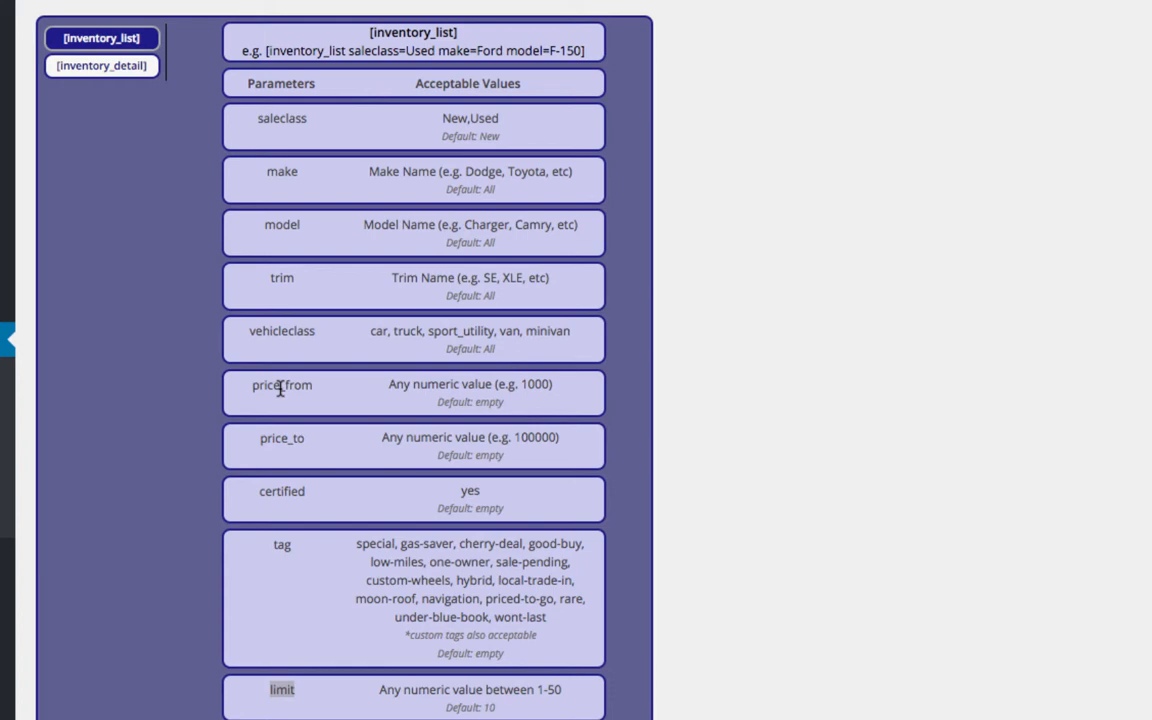
- Review the remaining [inventory_list] parameters in the shortcode reference, from price_from and tag through style and dealer_id
scroll(281, 390, down, 2)
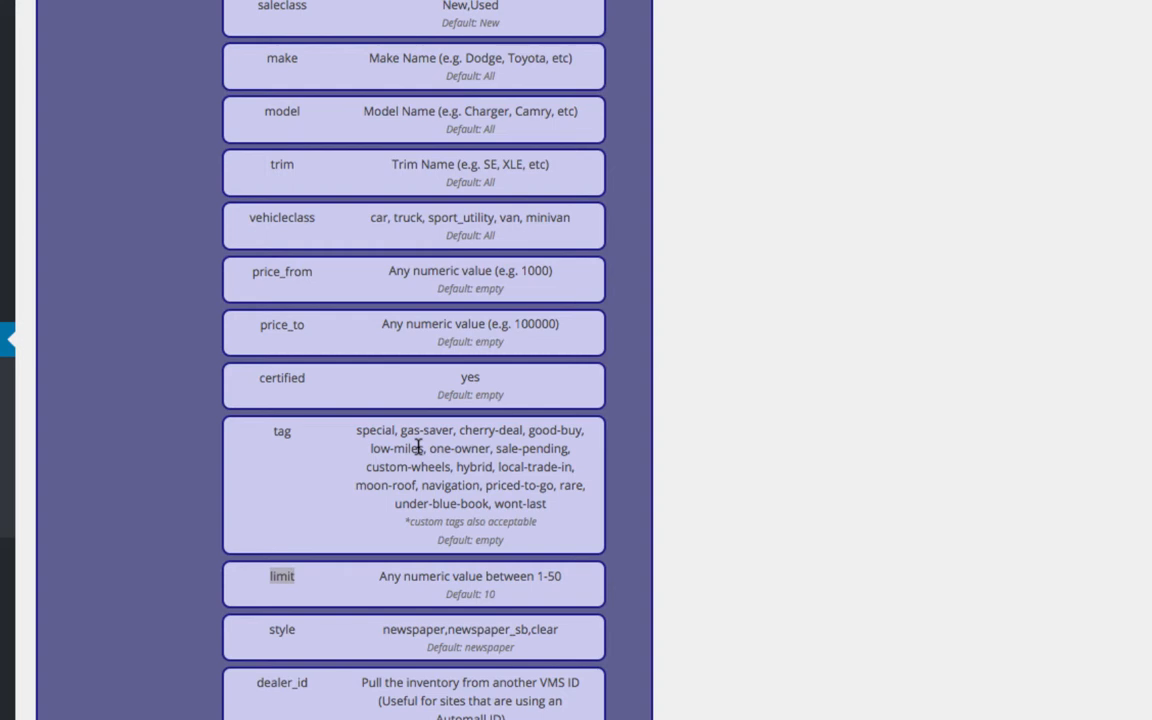
scroll(418, 447, down, 1)
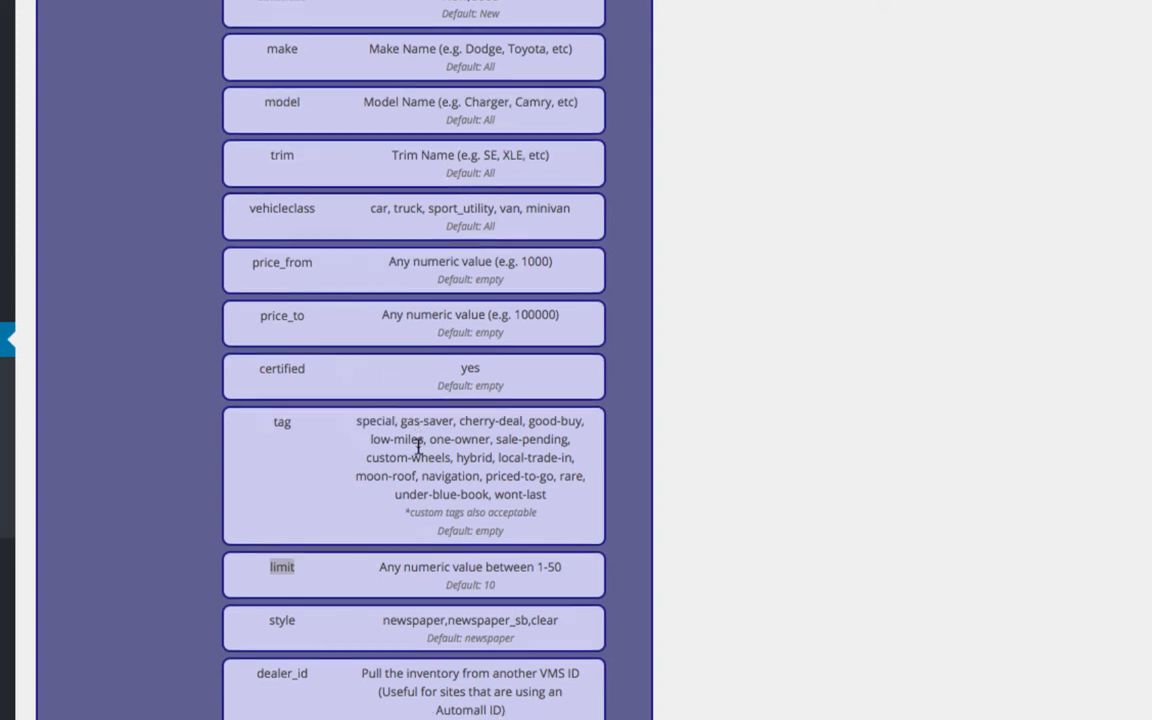
scroll(418, 450, down, 3)
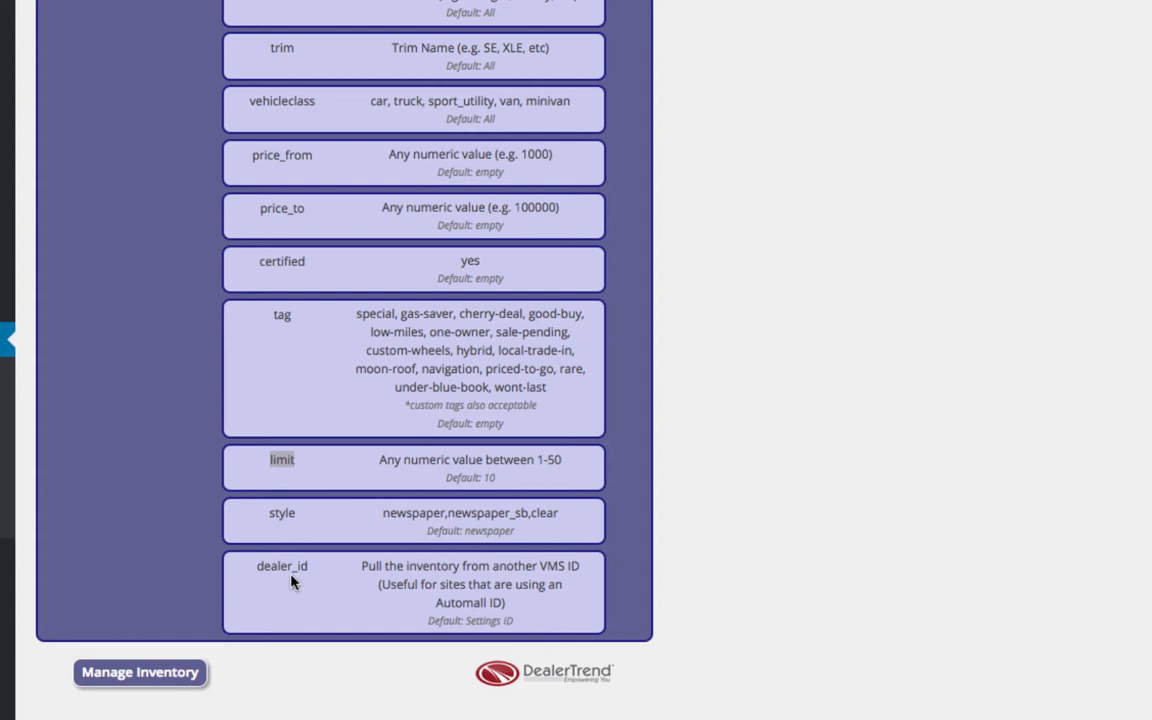
scroll(292, 580, up, 5)
scroll(290, 581, down, 1)
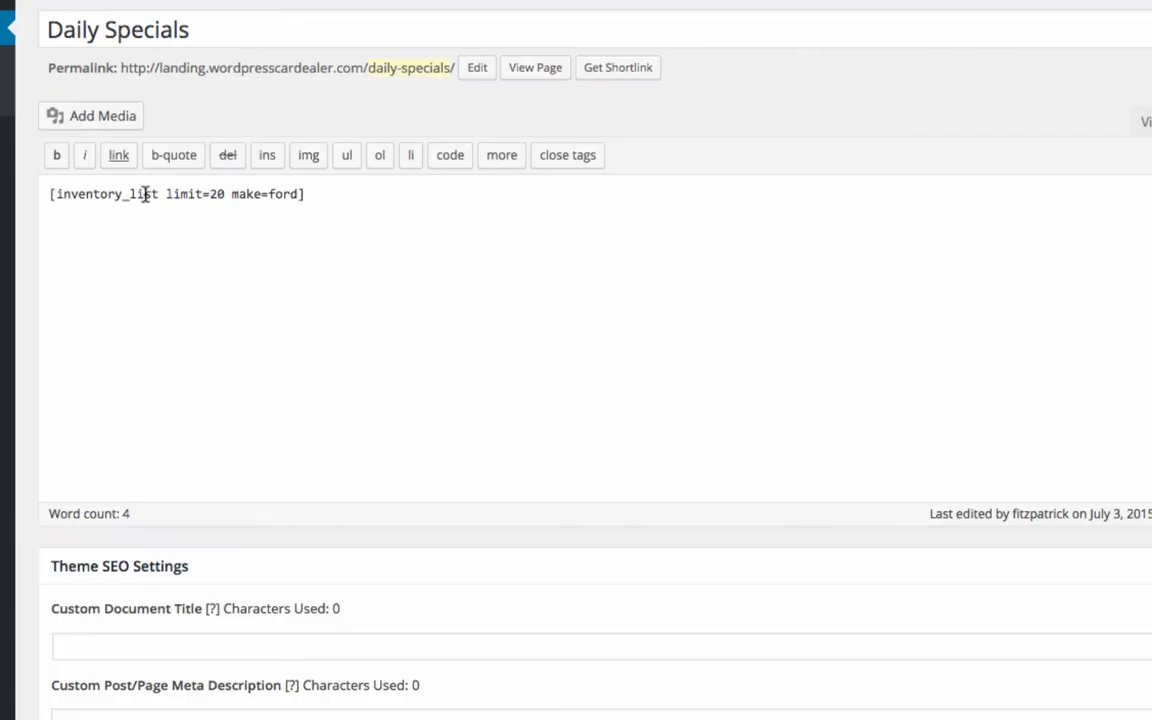
- Update the Daily Specials page with the shortcode [inventory_list limit=20 make=ford]
drag(156, 194, 60, 197)
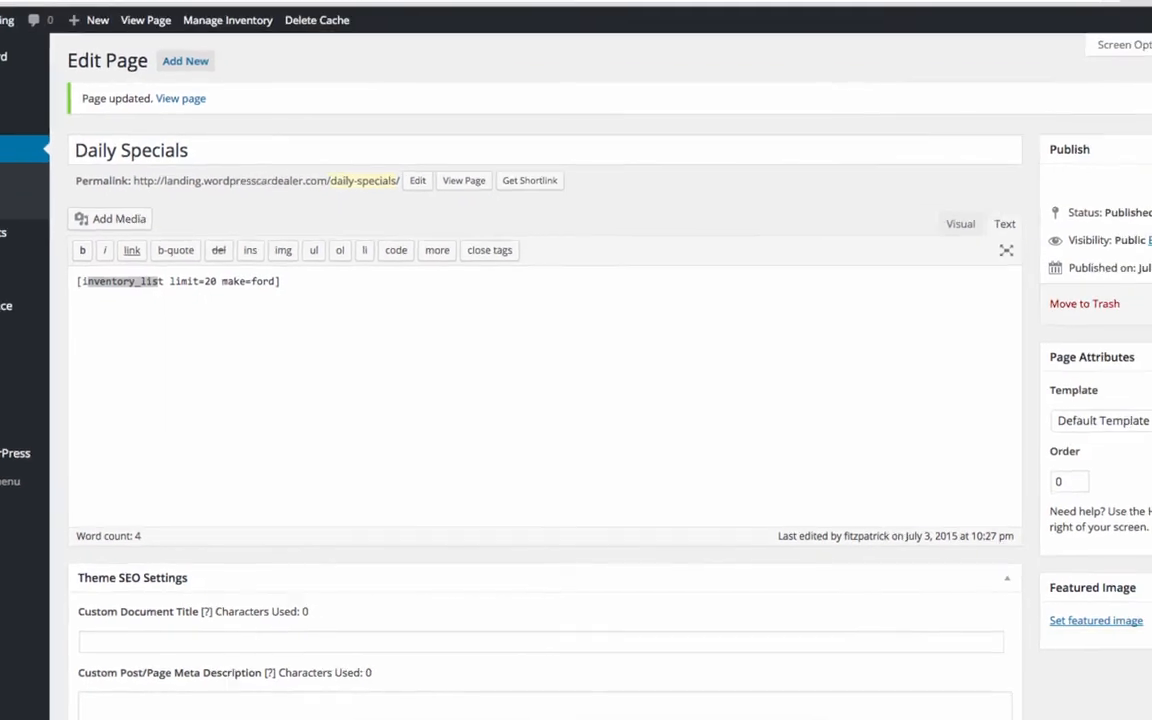
click(354, 20)
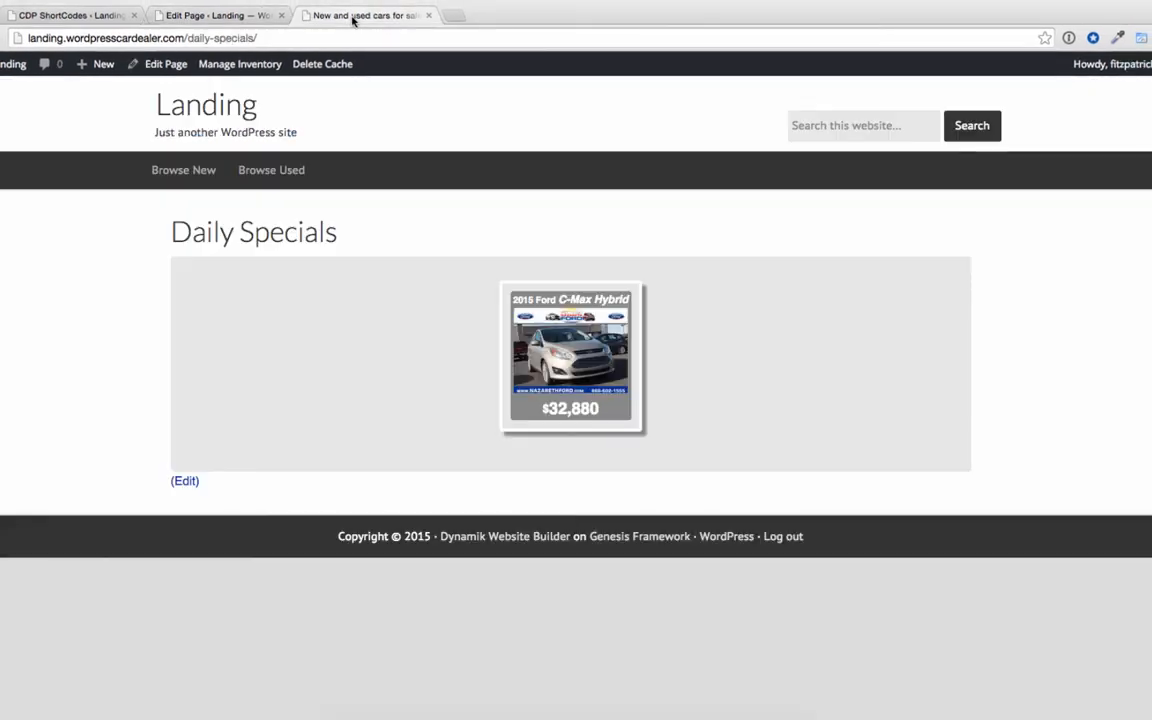
key(super+r)
click(242, 18)
click(509, 352)
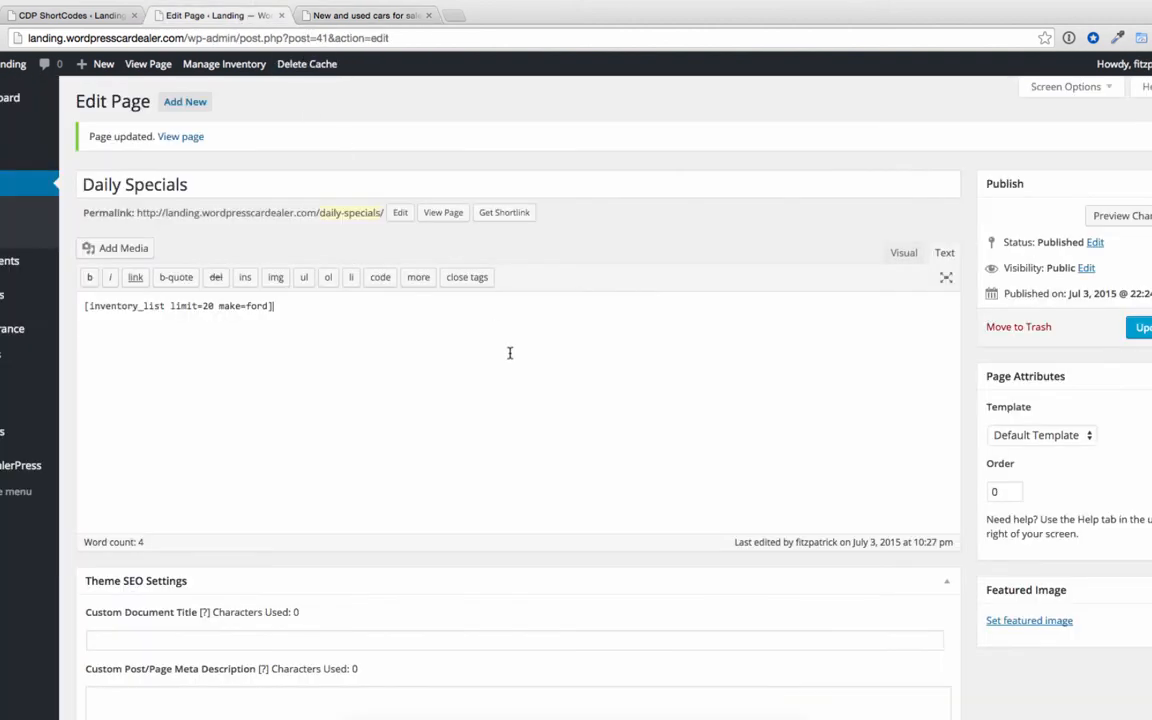
click(1143, 332)
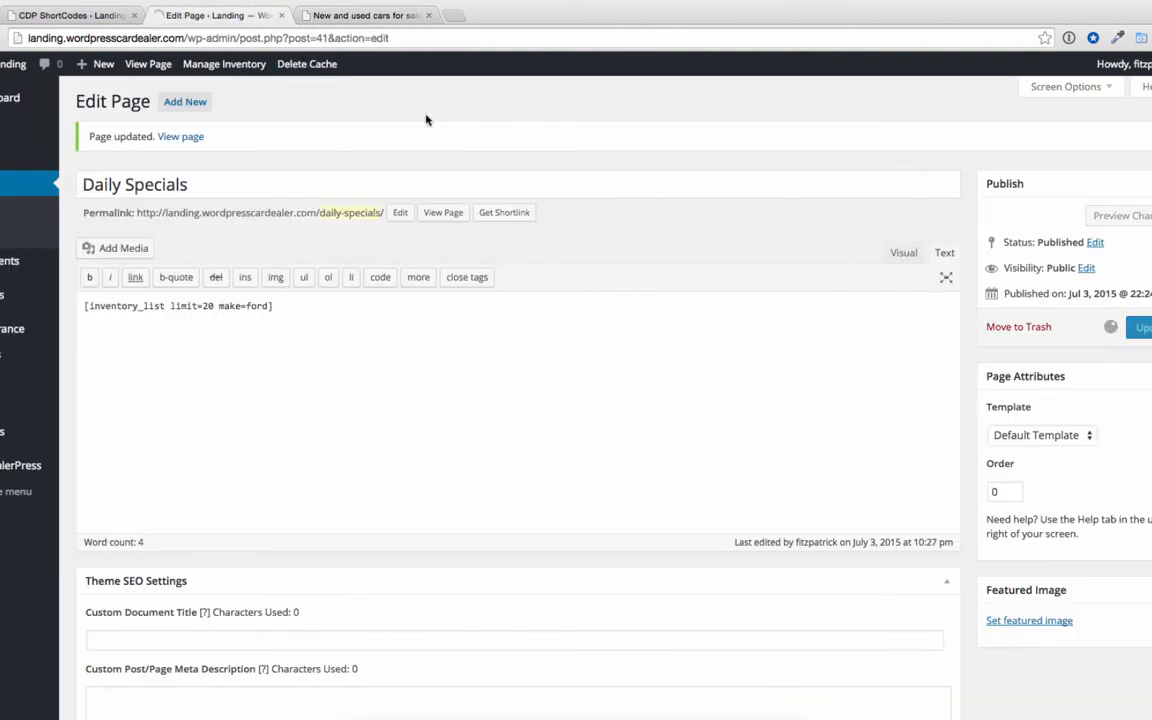
- Reload the live Daily Specials page and check its vehicle listings from start to end
click(385, 16)
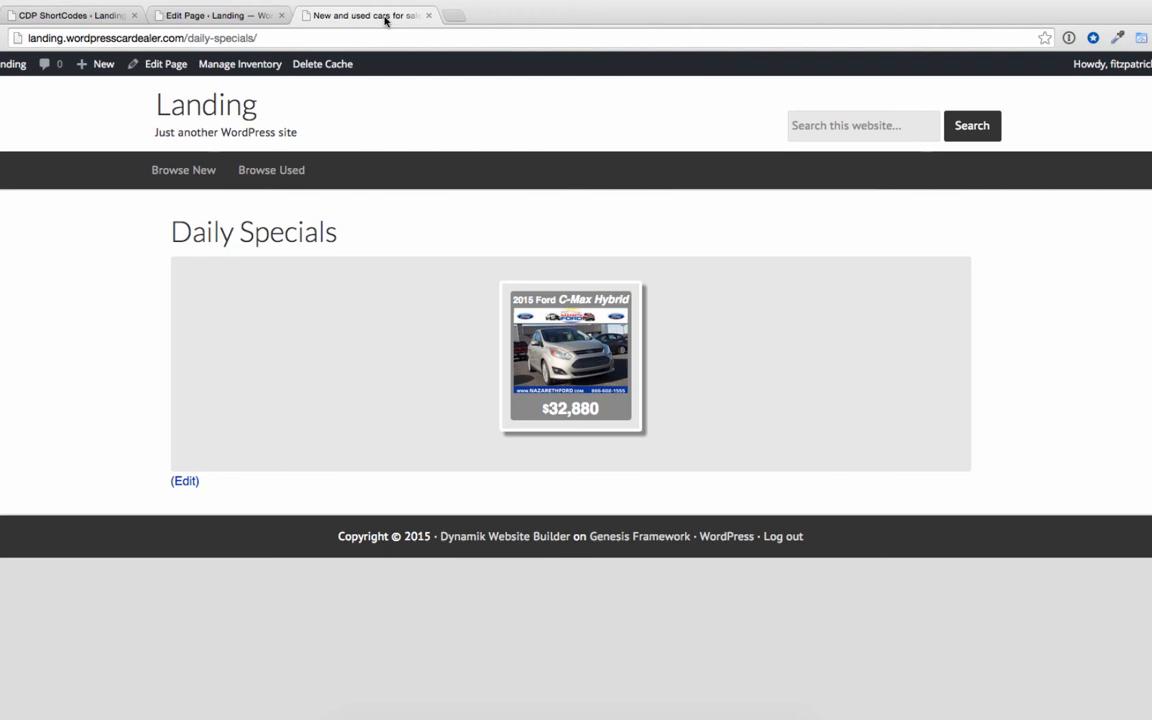
key(super+r)
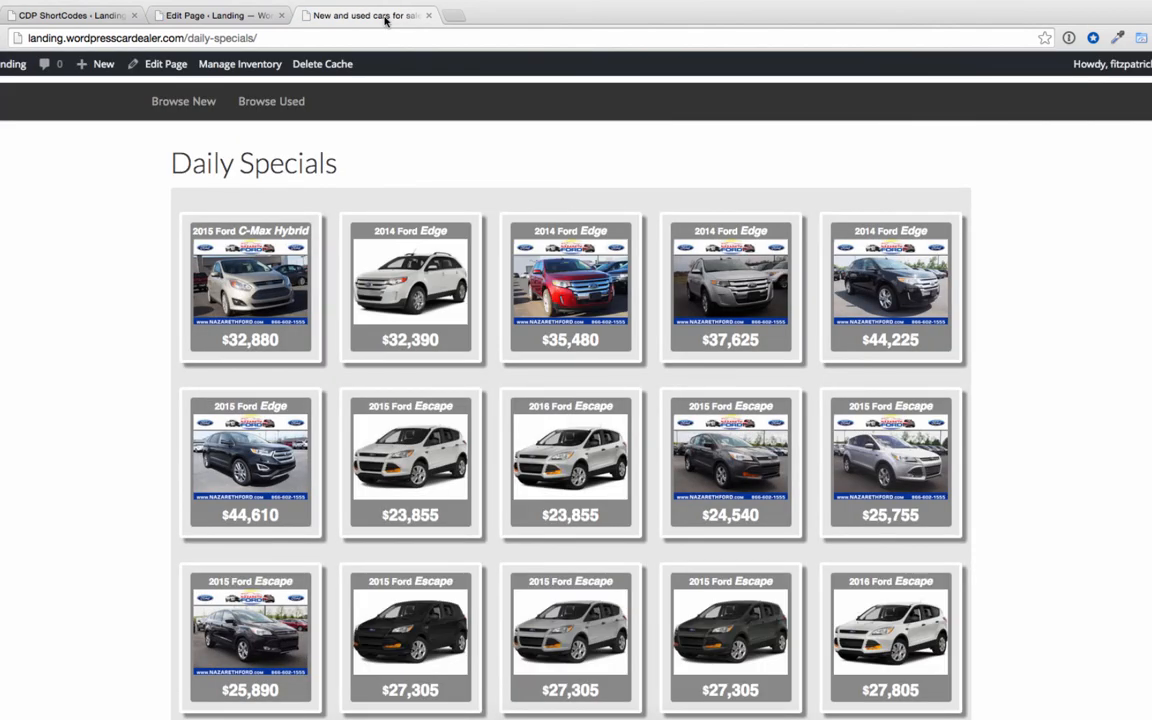
scroll(420, 235, down, 5)
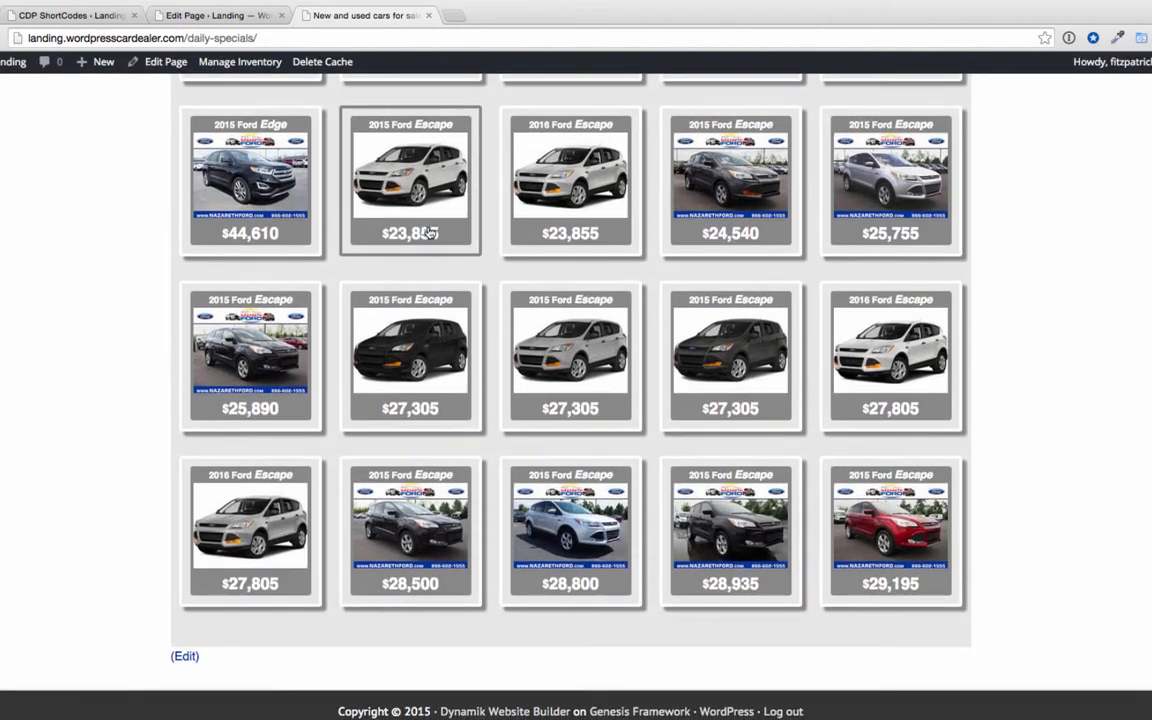
scroll(428, 233, up, 6)
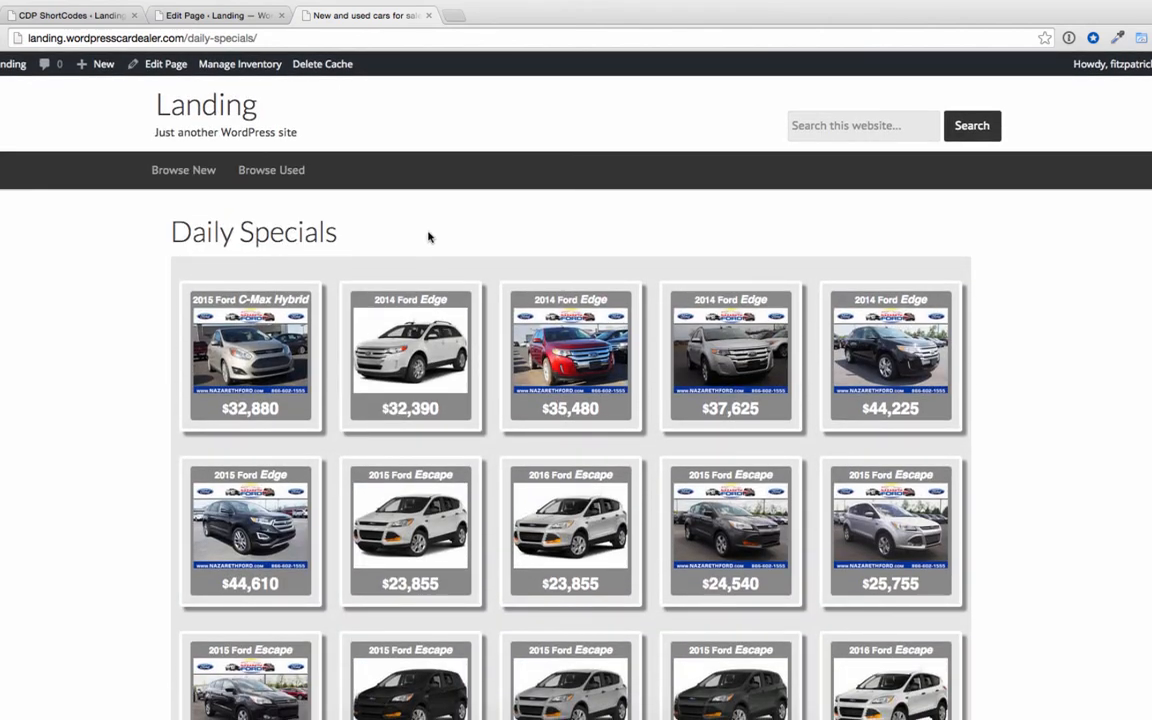
scroll(428, 236, down, 7)
scroll(428, 236, up, 7)
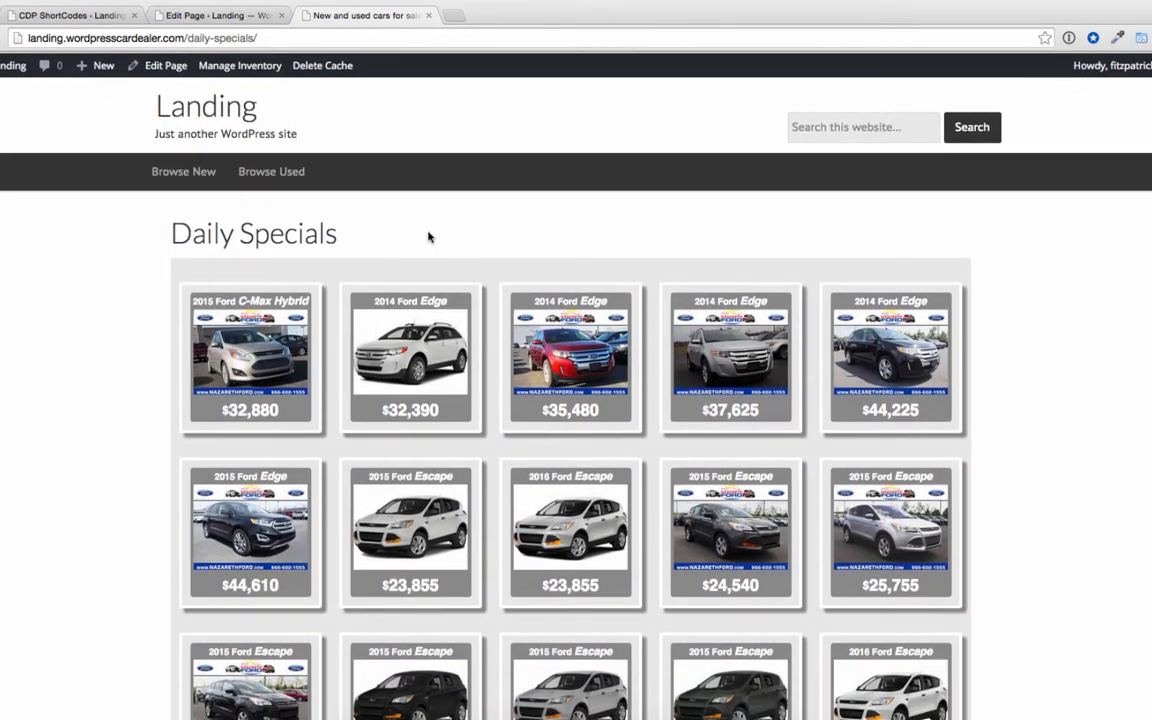